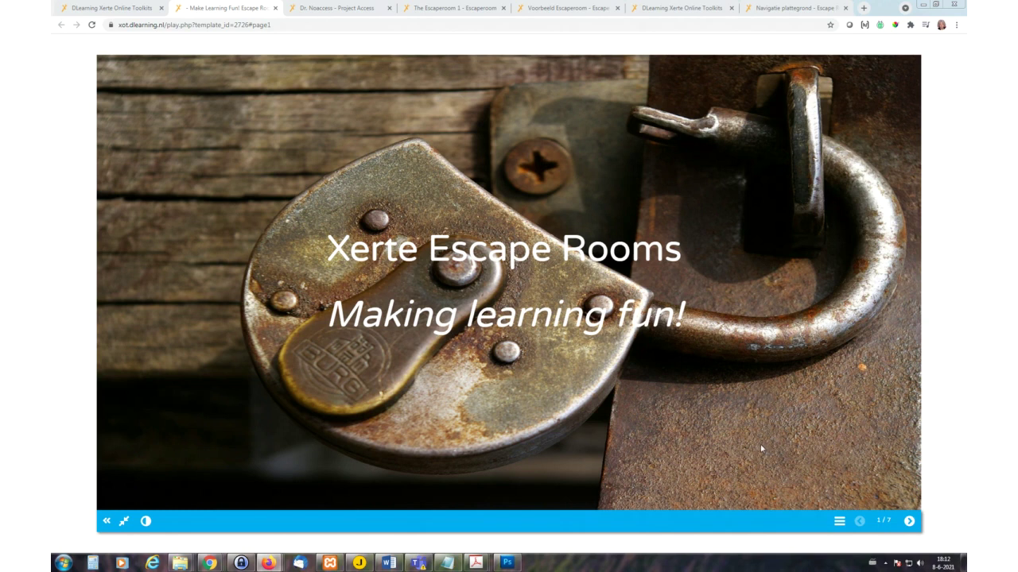
Step: Advance the presentation to slide 2 of 7, 'What is Xerte?'
left_click(909, 526)
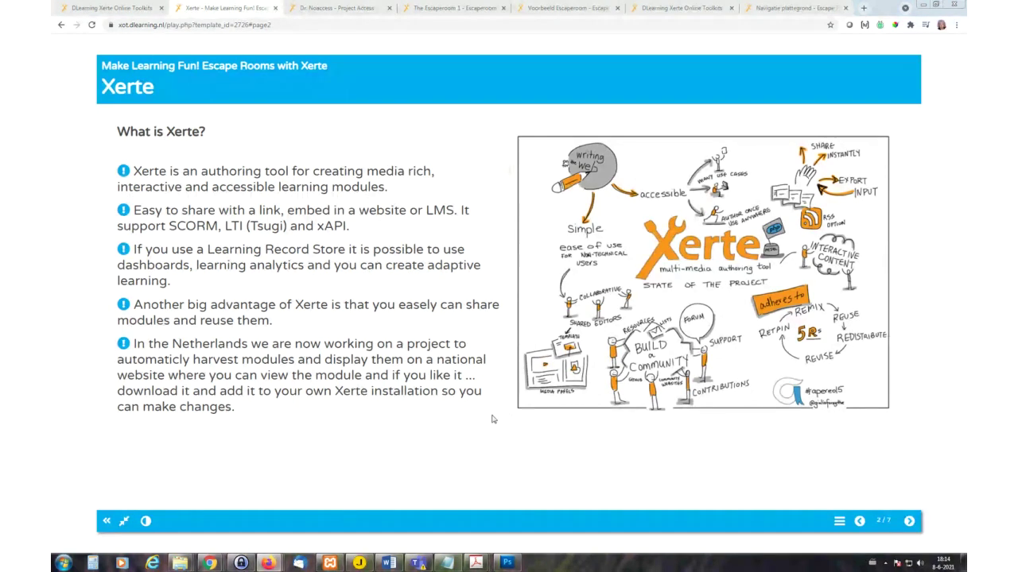
Step: Advance the presentation to slide 3 of 7, the 'Dr. Noacces' escape room page
left_click(909, 521)
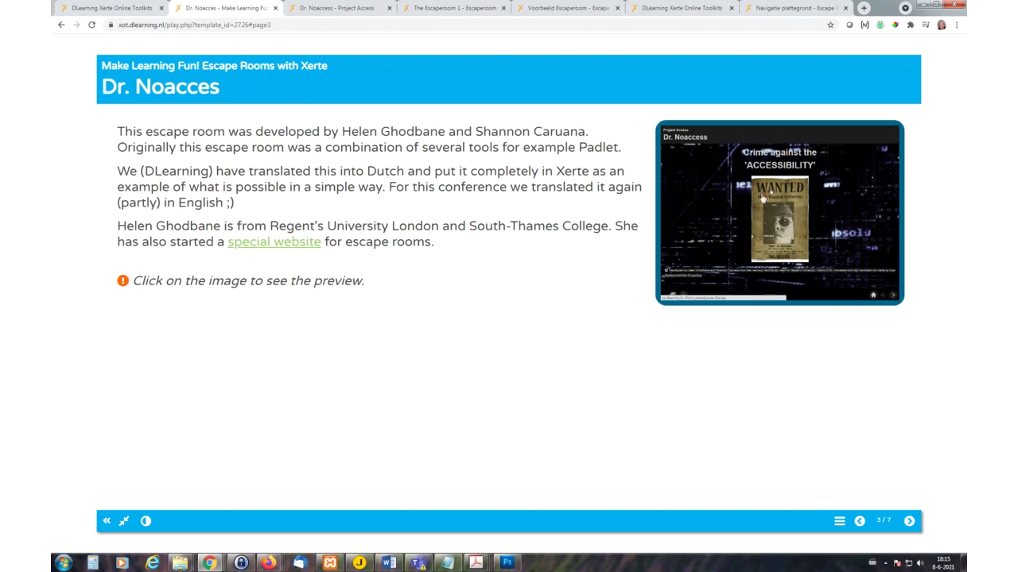
Step: Switch to the Dr. Noaccess escape room and view the Wanted poster enlarged, then close it
left_click(342, 8)
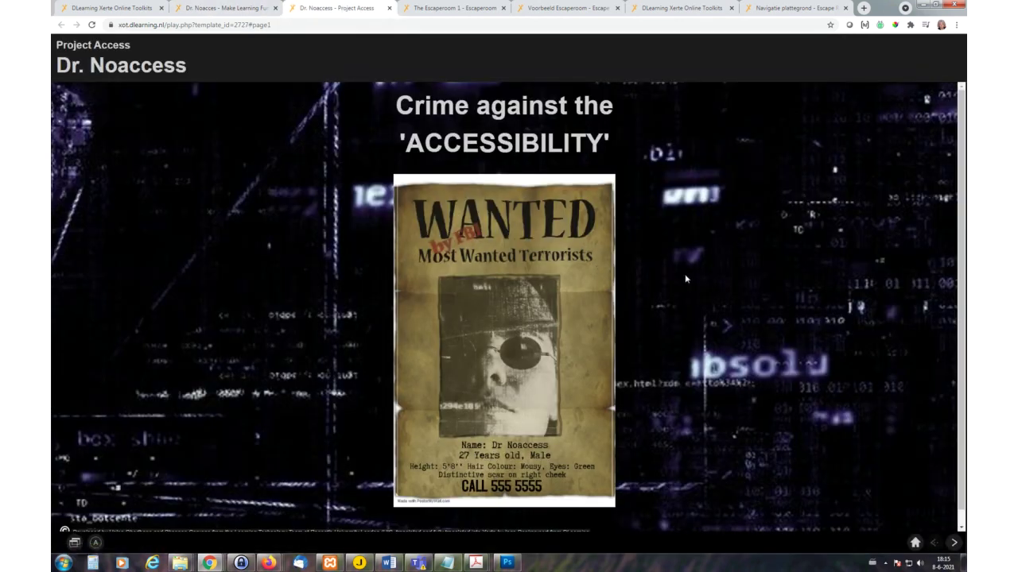
left_click(521, 316)
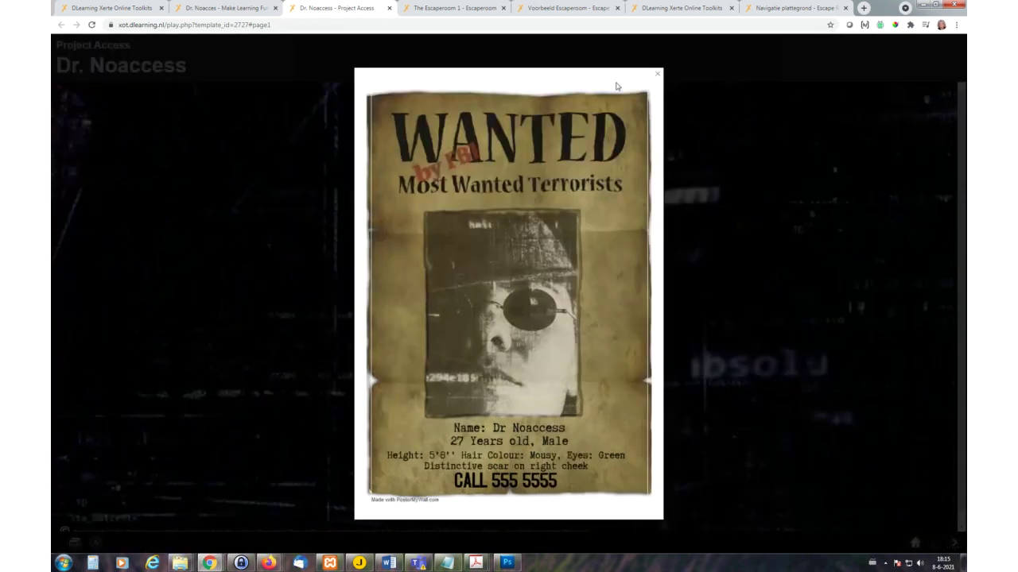
left_click(656, 74)
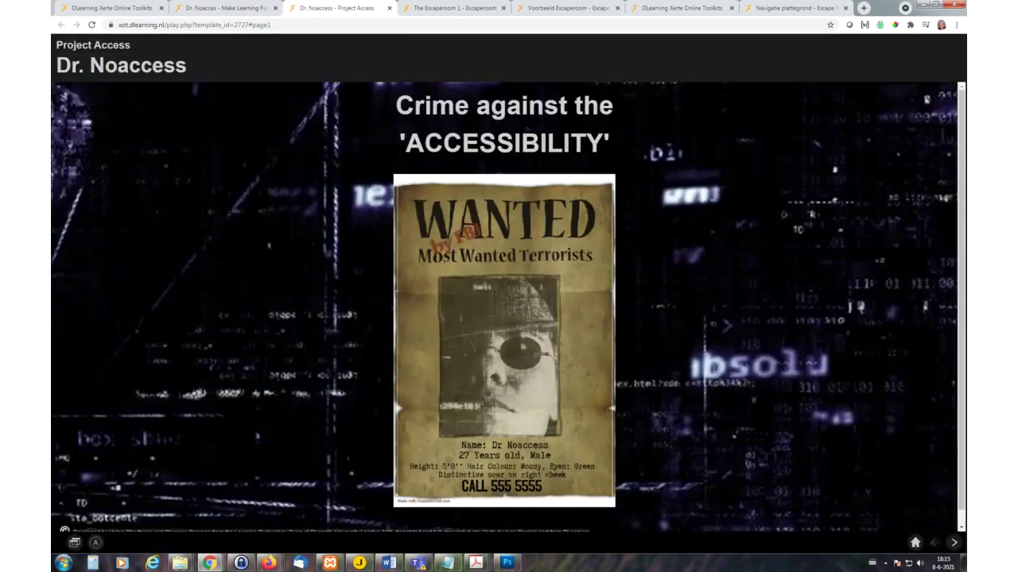
Step: Move to the Goals page and reveal all three learning goals
left_click(953, 544)
left_click(953, 545)
left_click(953, 545)
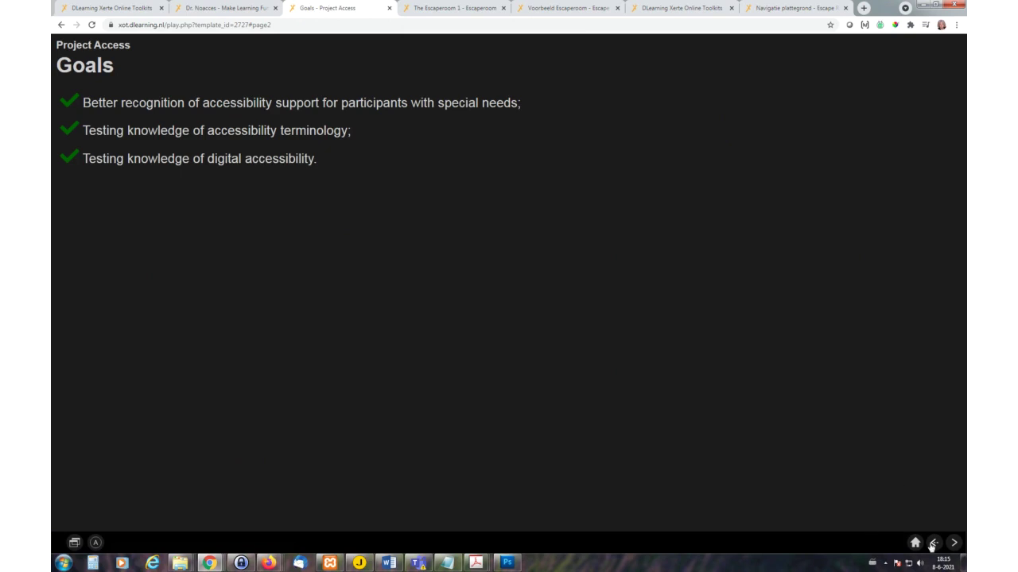
Step: Page through the HQ message and Your Mission page to 'Code name: Acces to level 1'
left_click(953, 543)
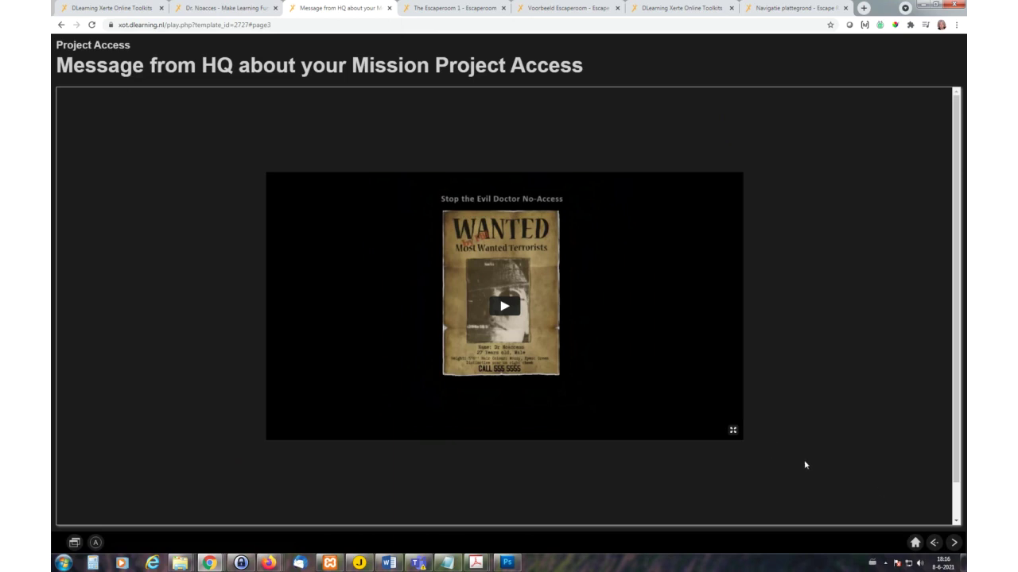
left_click(954, 543)
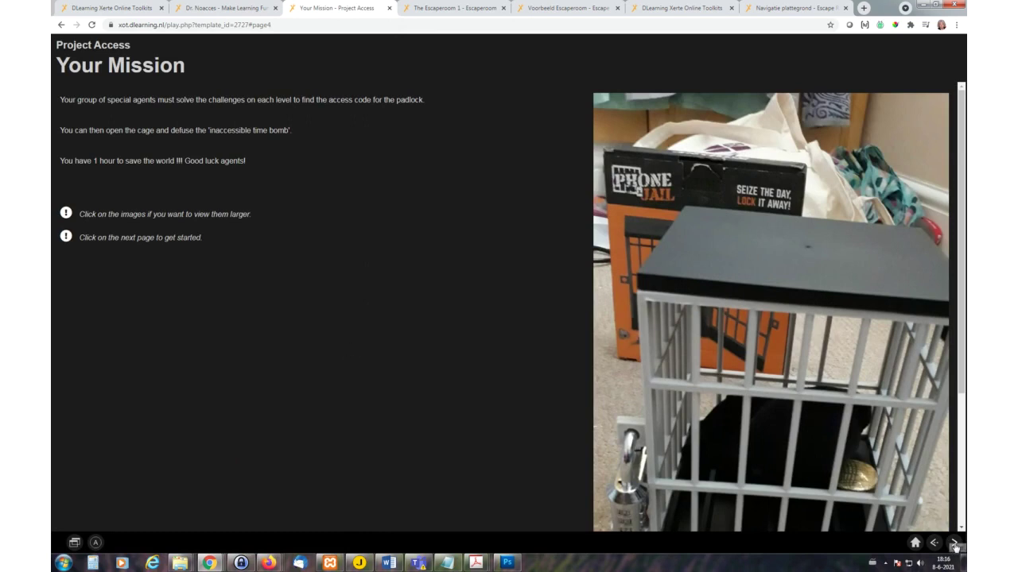
left_click(955, 545)
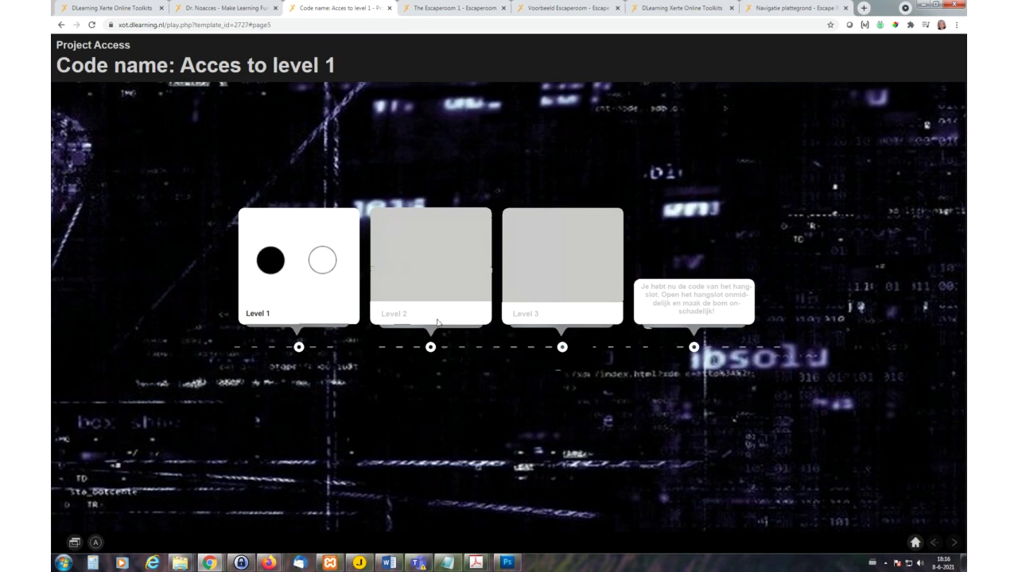
Step: Open the Level 1 card, return to the timeline, and reopen the Challenge 1 braille puzzle
left_click(308, 269)
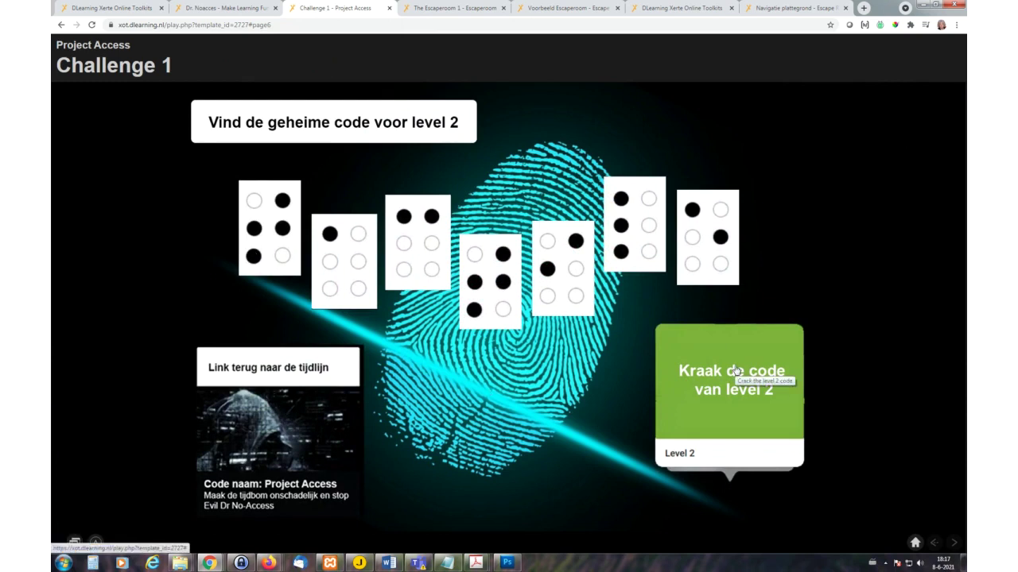
left_click(306, 371)
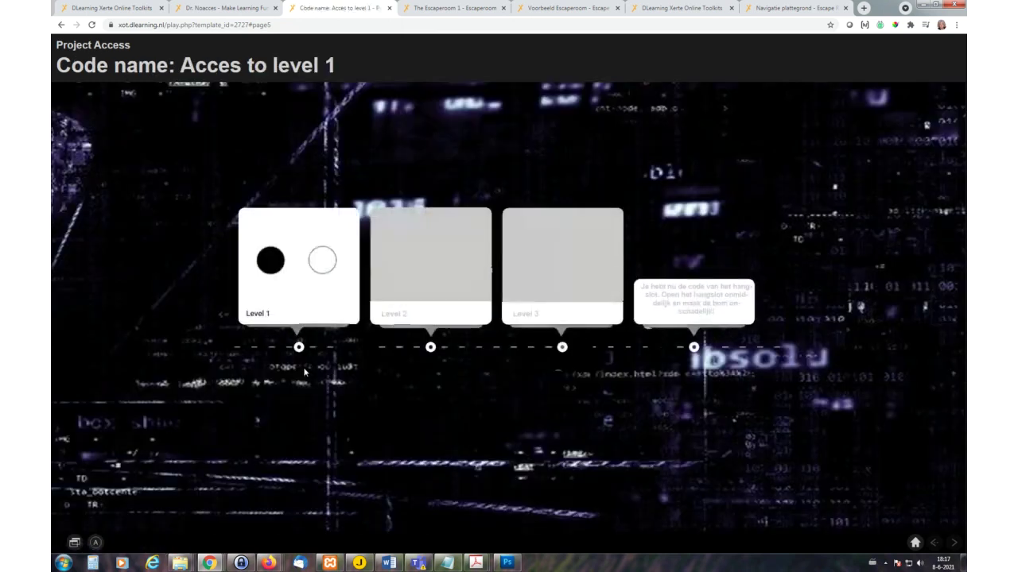
left_click(310, 246)
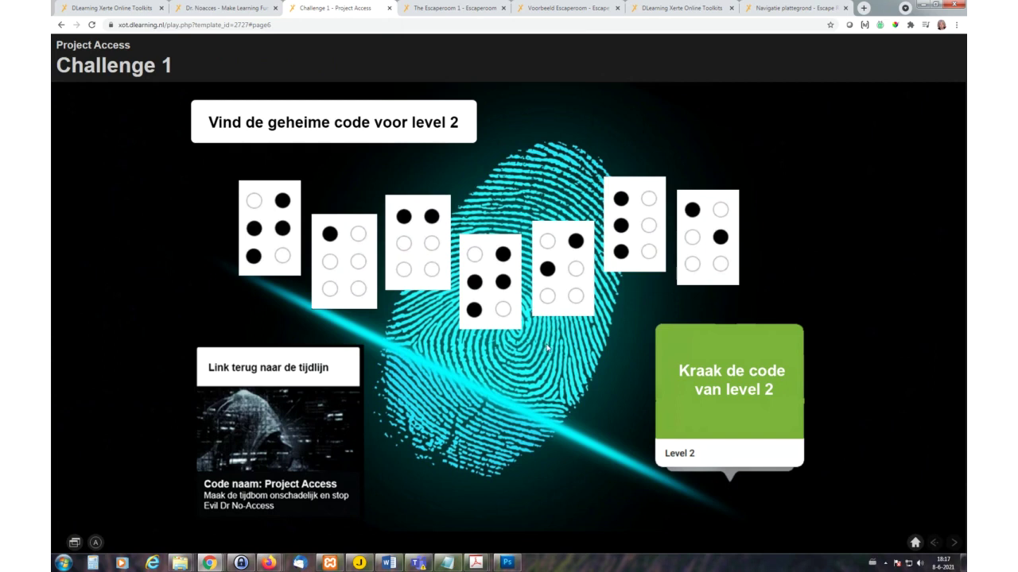
Step: Enter and check the level 2 code 'tactiel', then open Level 2 on the timeline
left_click(734, 390)
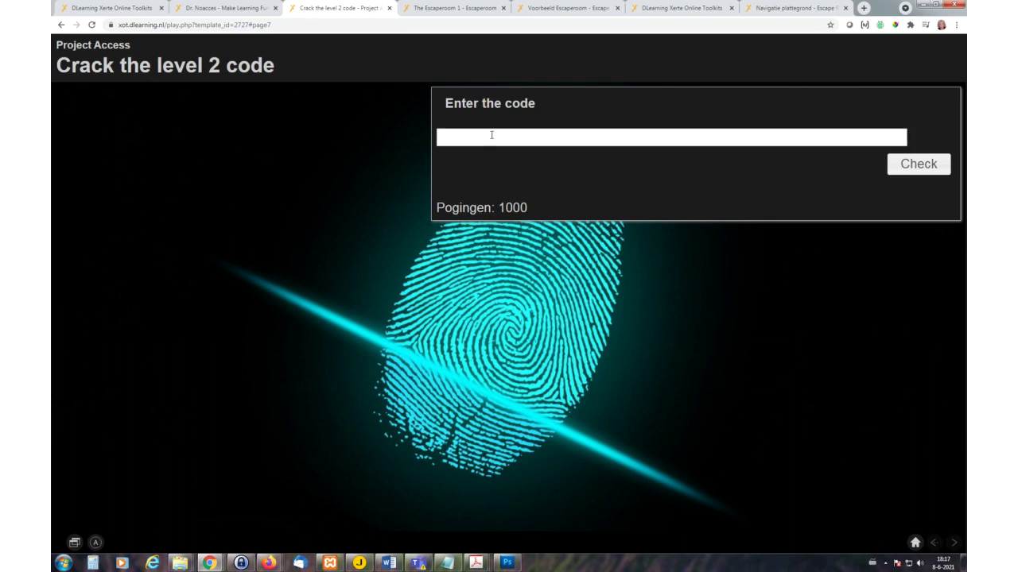
left_click(489, 137)
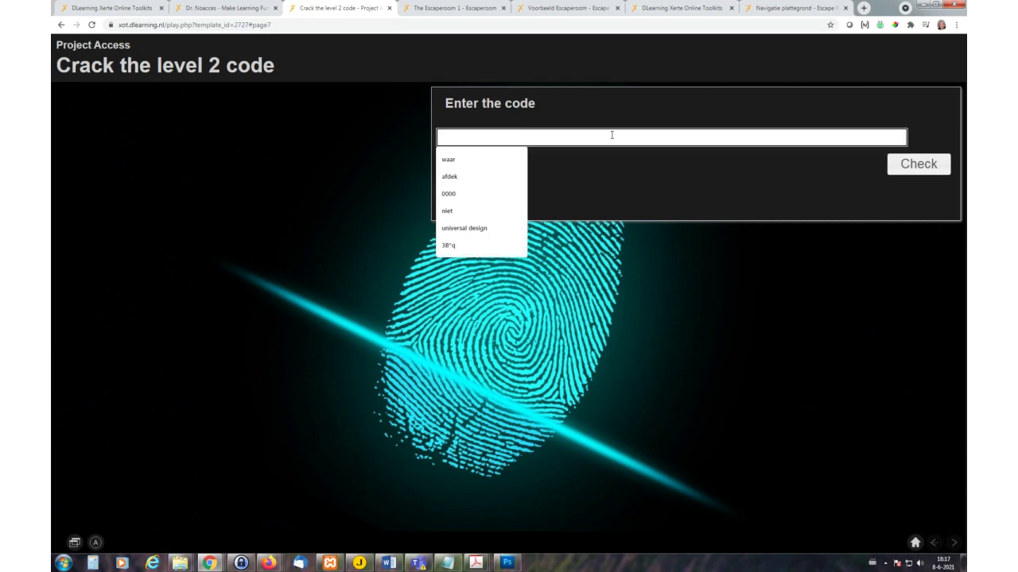
type("tactiel")
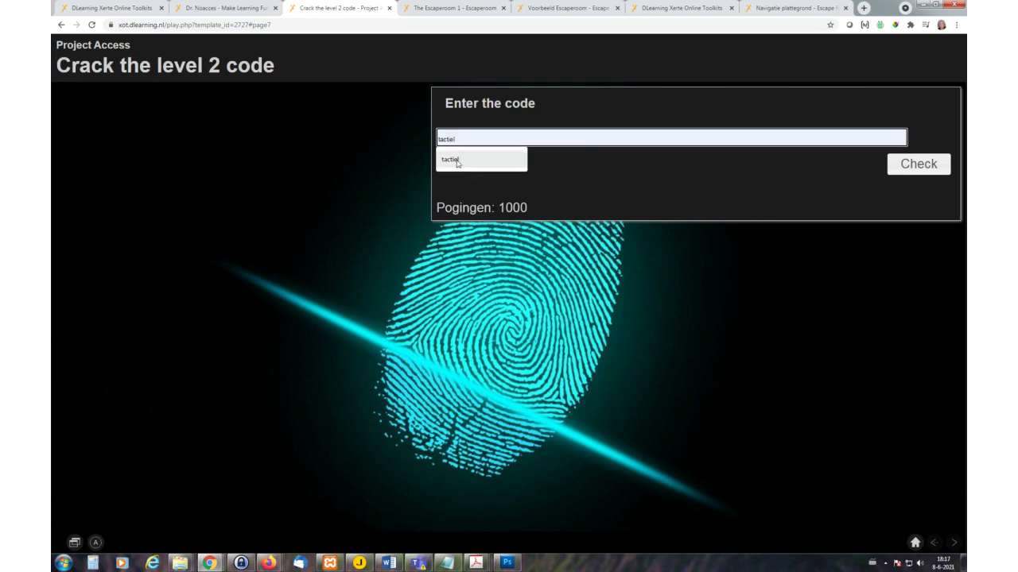
left_click(459, 163)
left_click(930, 173)
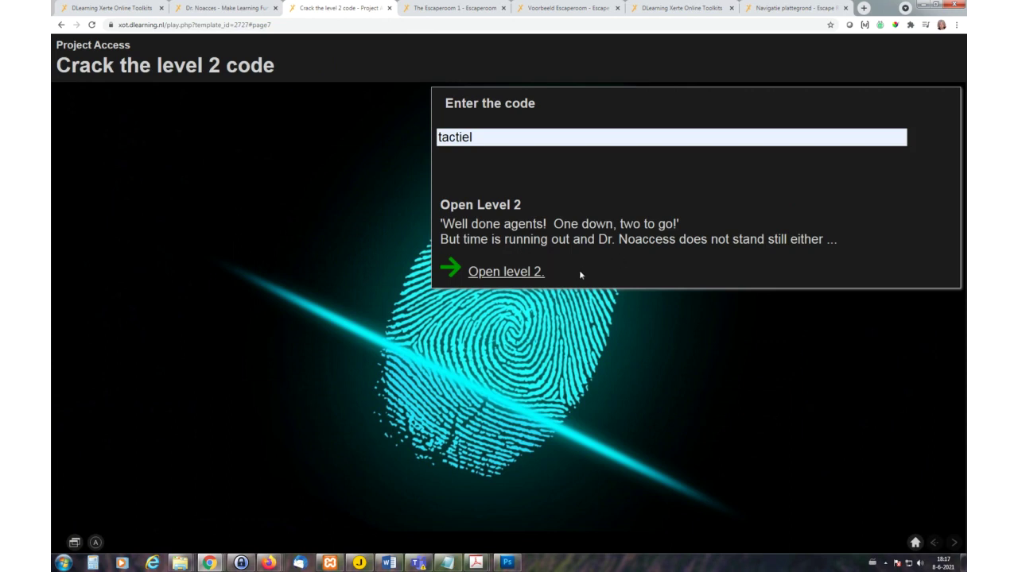
left_click(516, 272)
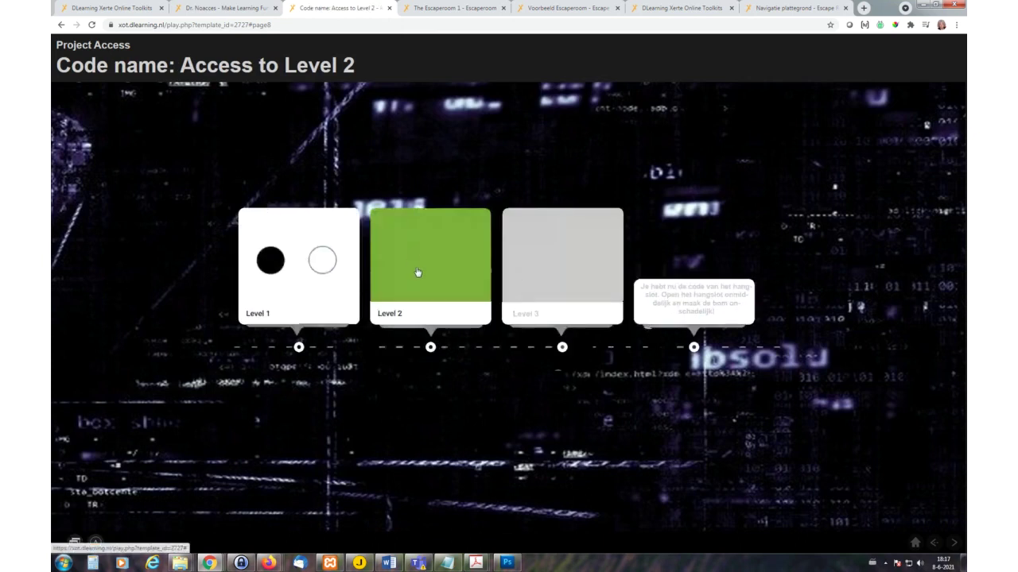
Step: Open the green Level 2 card to show Challenge 2
left_click(412, 259)
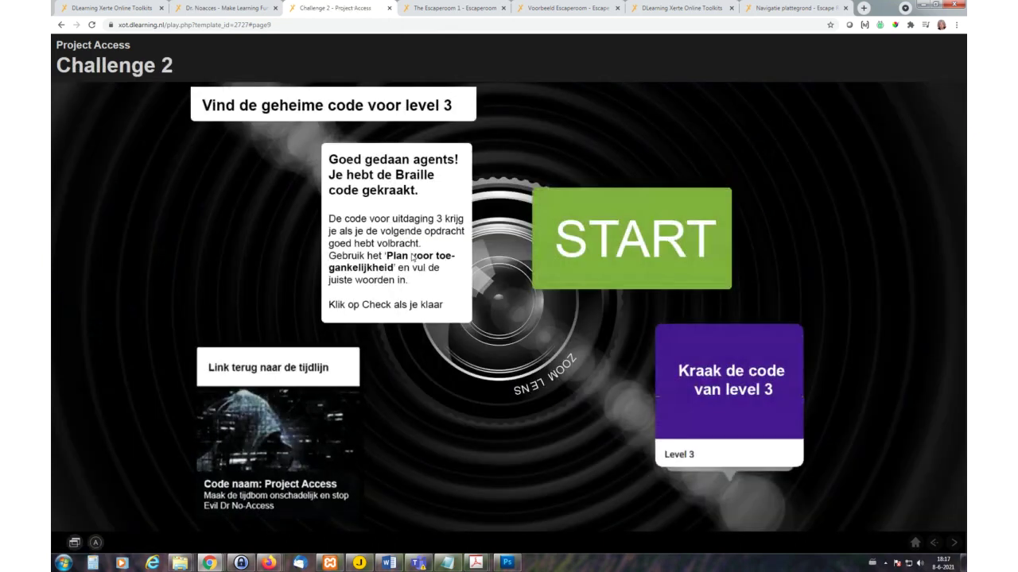
Step: Submit 'universal design' as the level 3 code on Challenge 2's code-cracking page
left_click(621, 233)
left_click(729, 375)
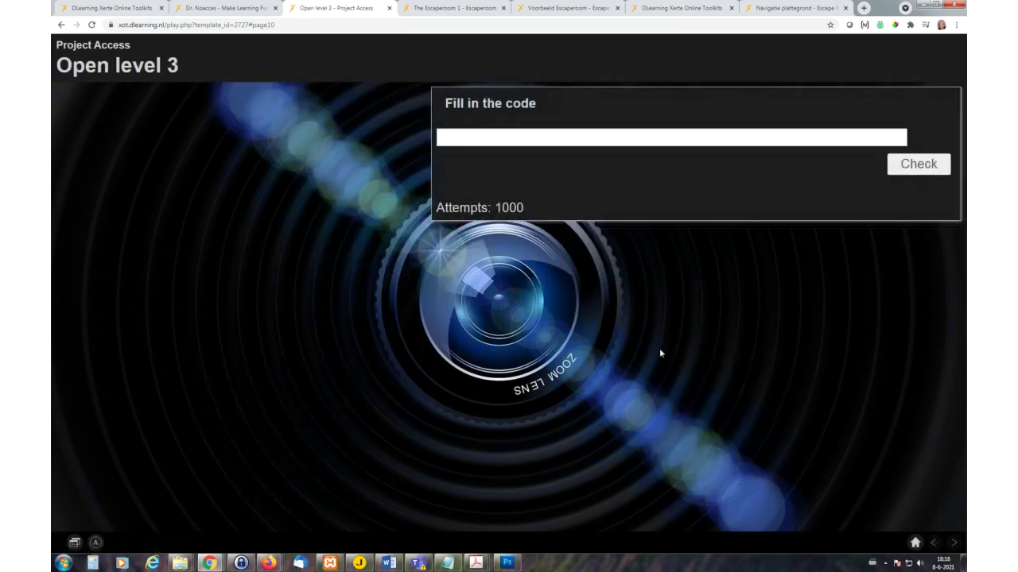
left_click(485, 139)
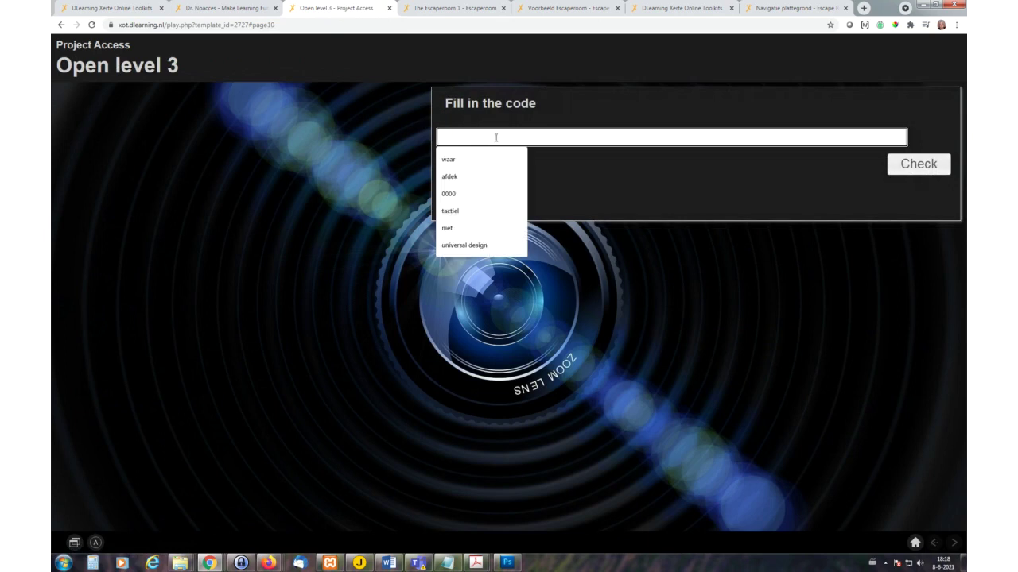
type("universal design")
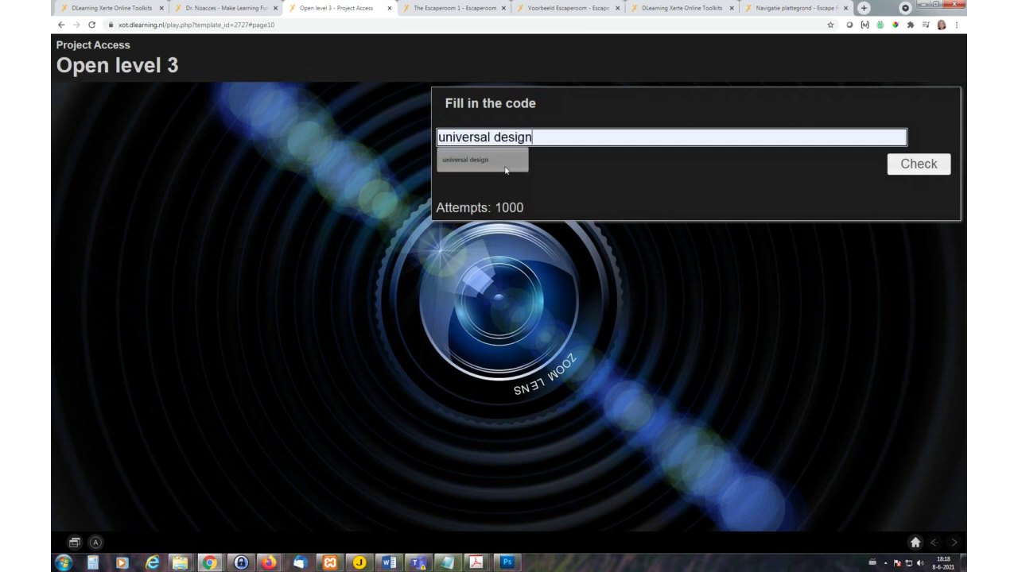
left_click(505, 160)
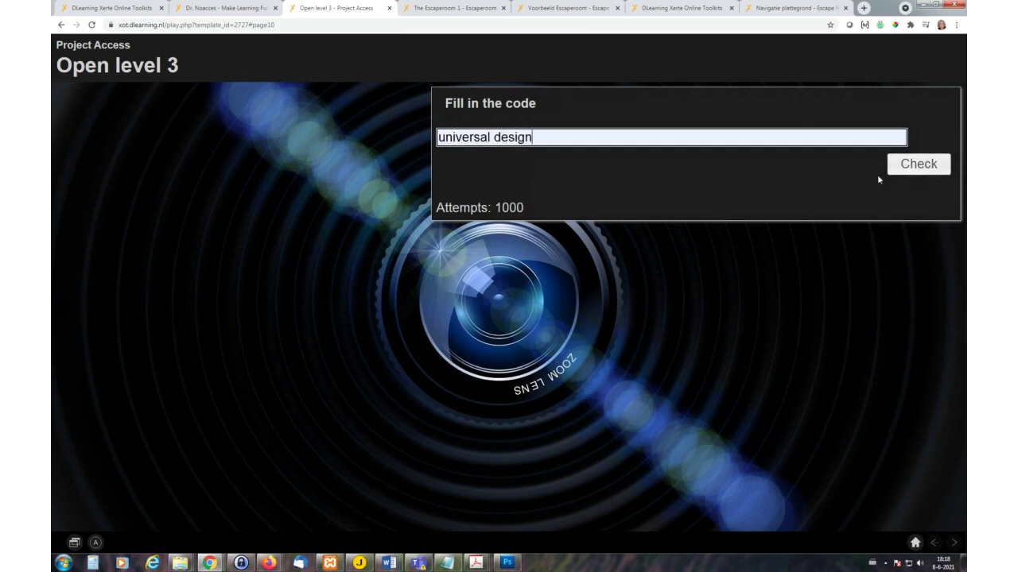
left_click(921, 167)
left_click(521, 272)
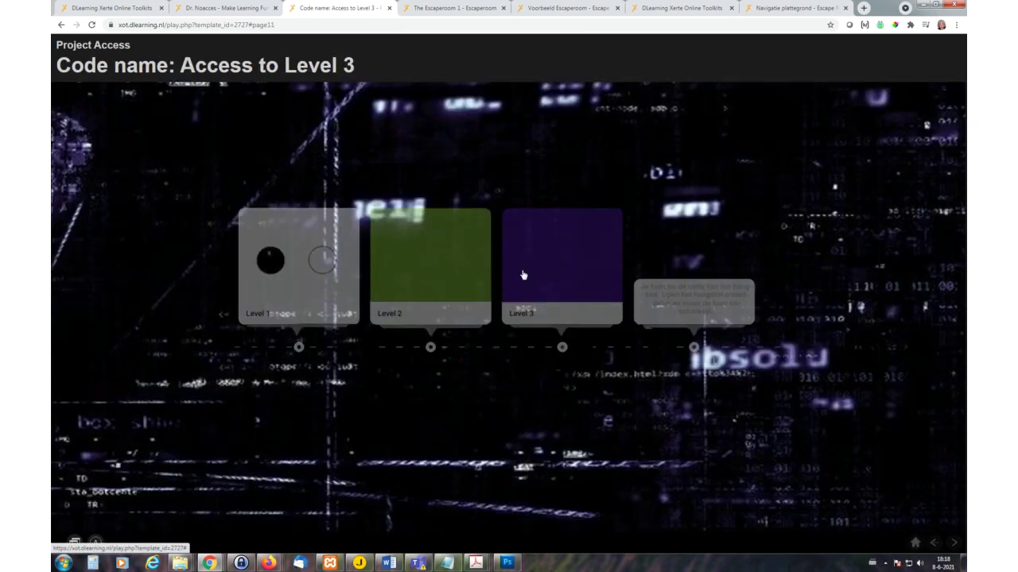
left_click(571, 263)
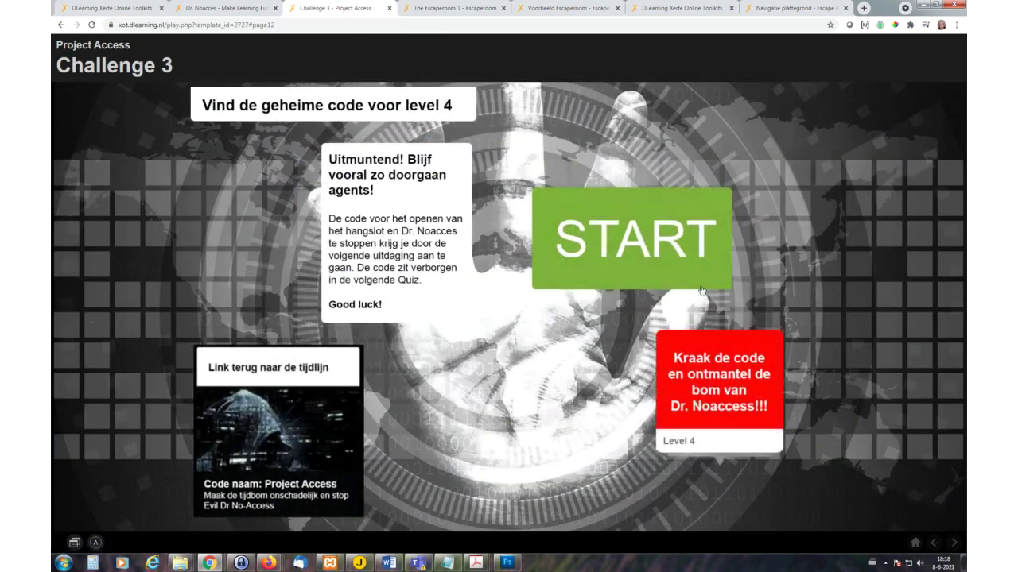
left_click(721, 385)
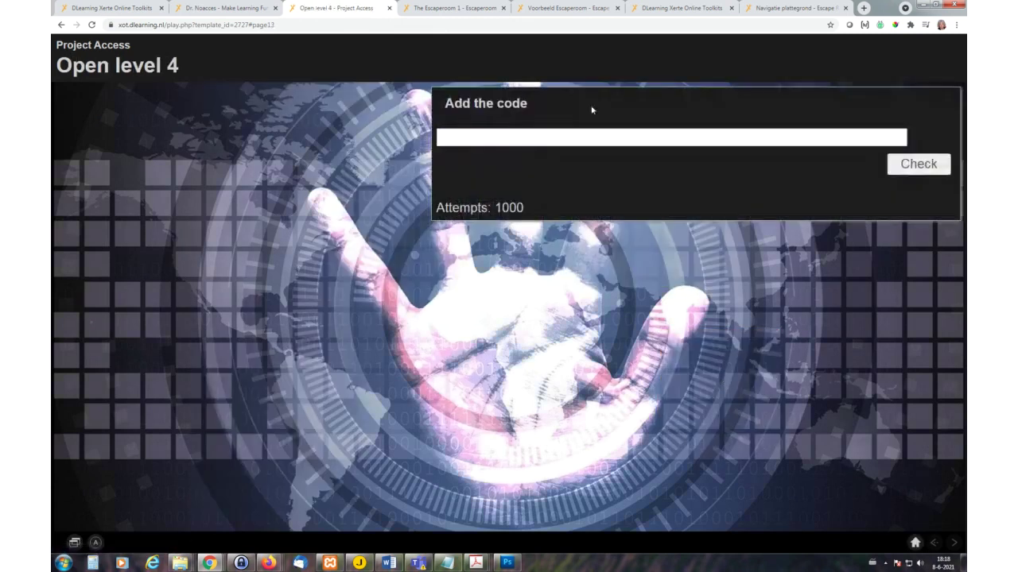
left_click(535, 138)
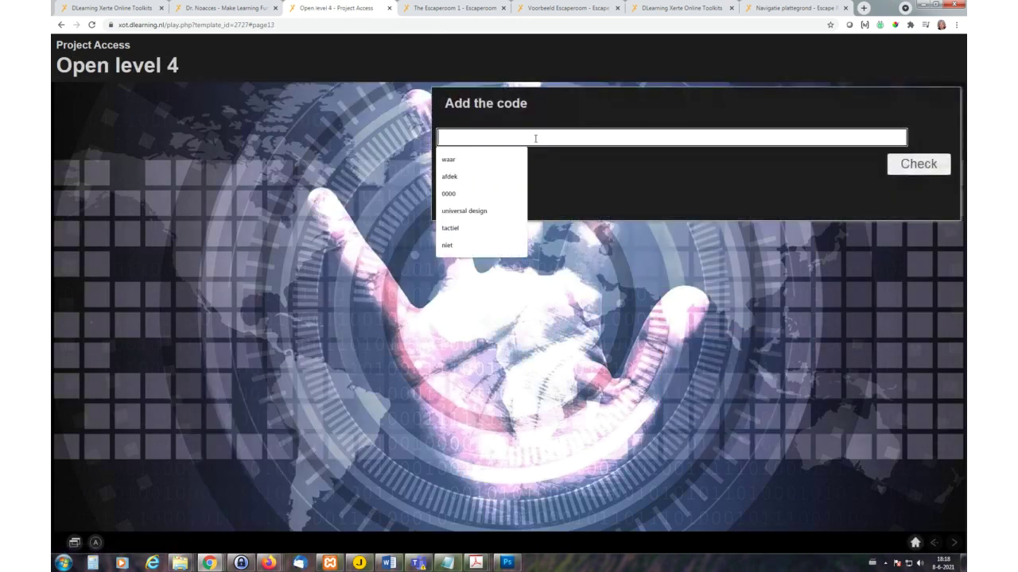
type("3B*q")
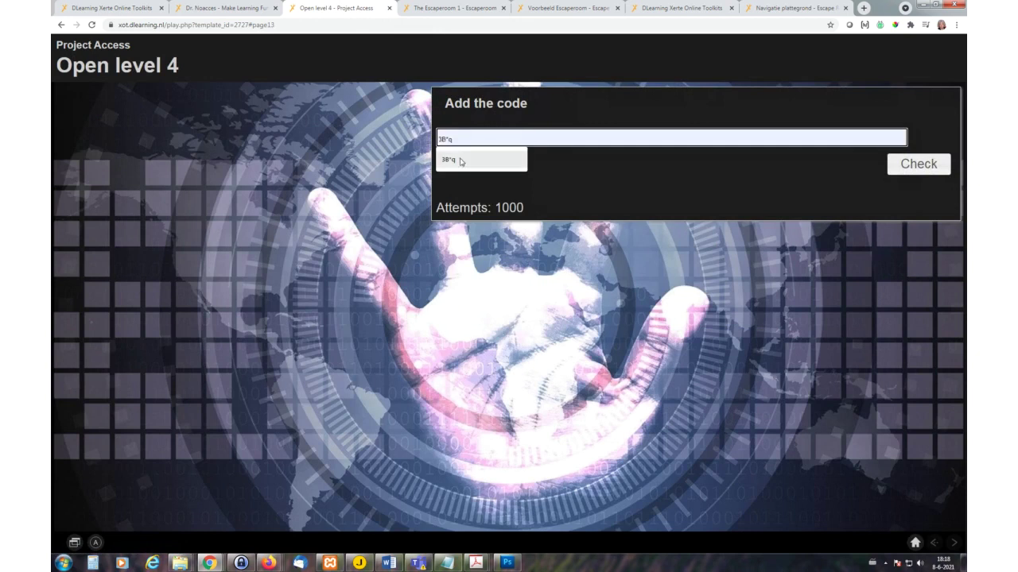
left_click(461, 159)
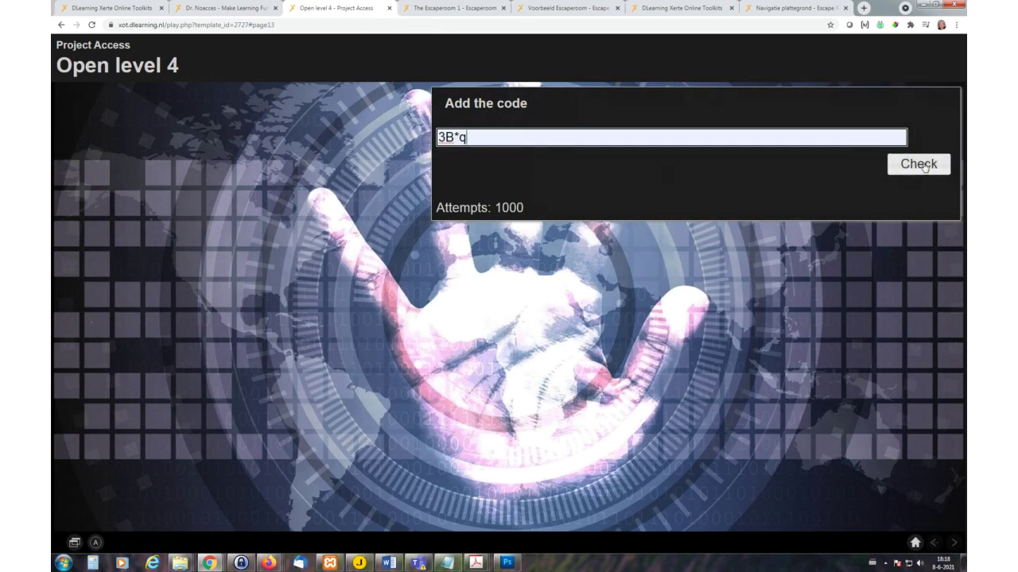
left_click(914, 167)
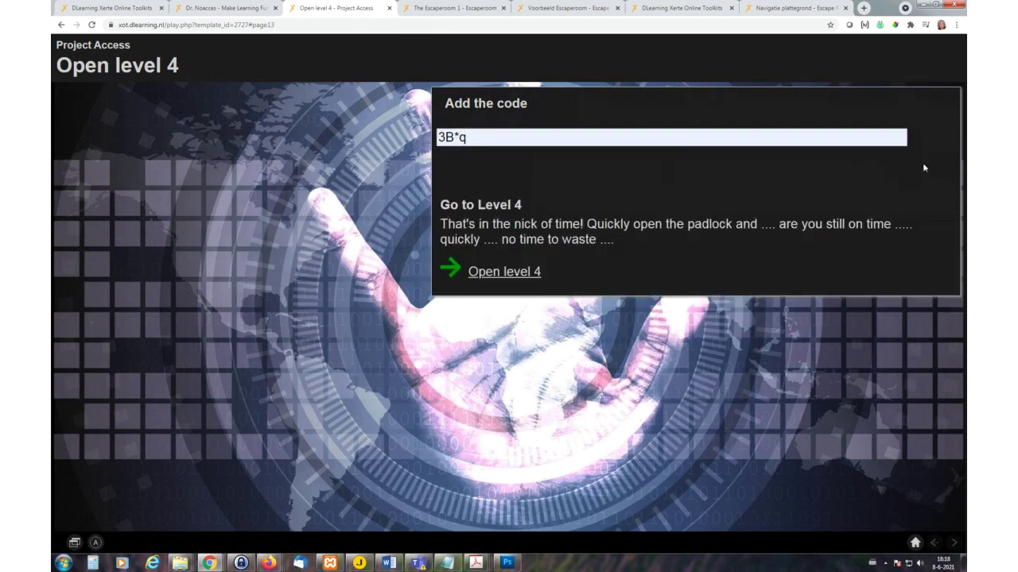
Step: Open the Level 4 video, then return to the presentation and advance to page 4 of 7
left_click(499, 272)
left_click(682, 292)
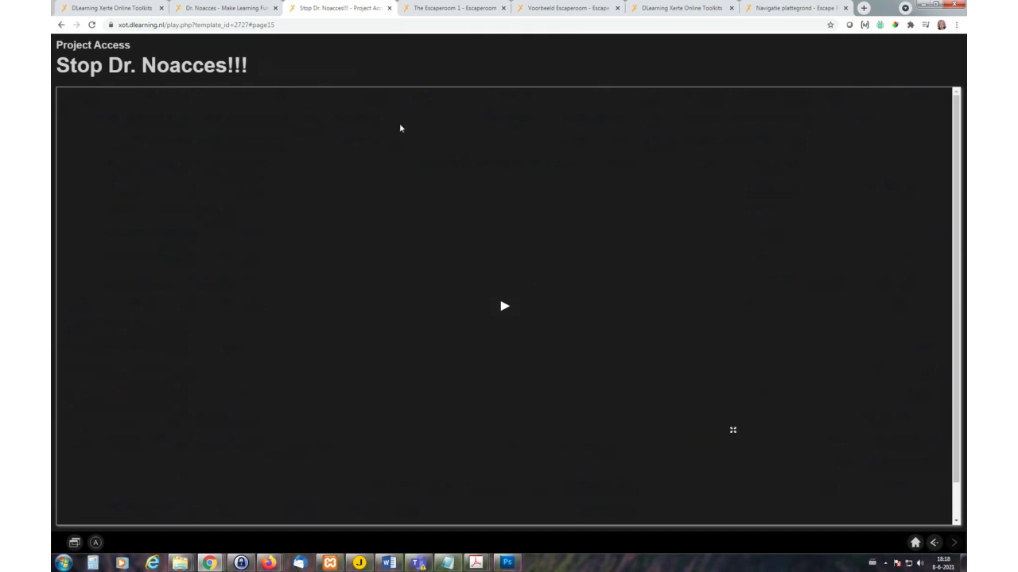
left_click(232, 9)
left_click(909, 521)
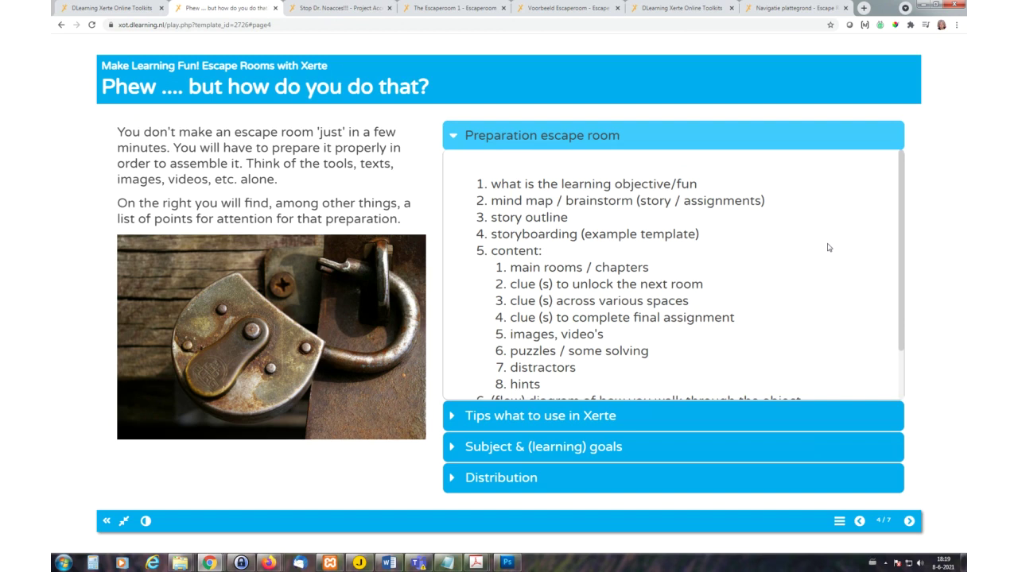
Step: Scroll to the end of the preparation checklist and expand the 'Tips what to use in Xerte' section
left_click_drag(902, 259, 904, 324)
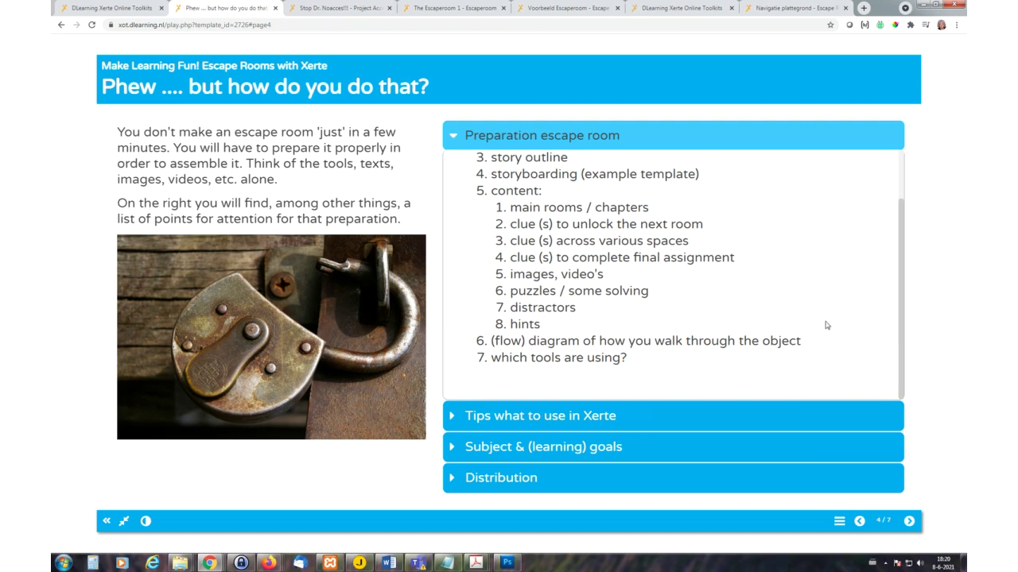
left_click(556, 417)
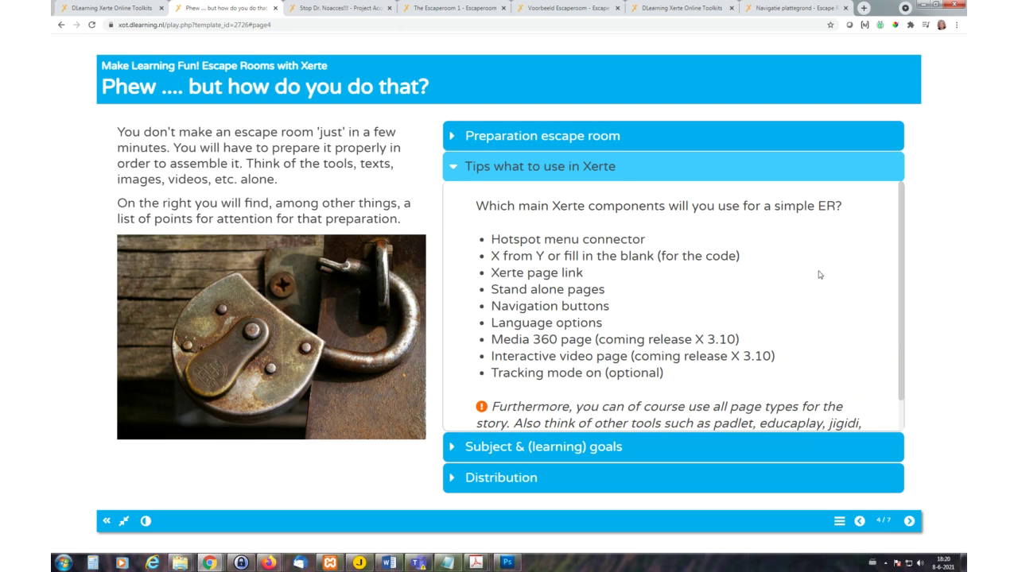
Step: Read the rest of the component tips and expand the 'Subject & (learning) goals' section
scroll(813, 272, "down", 1)
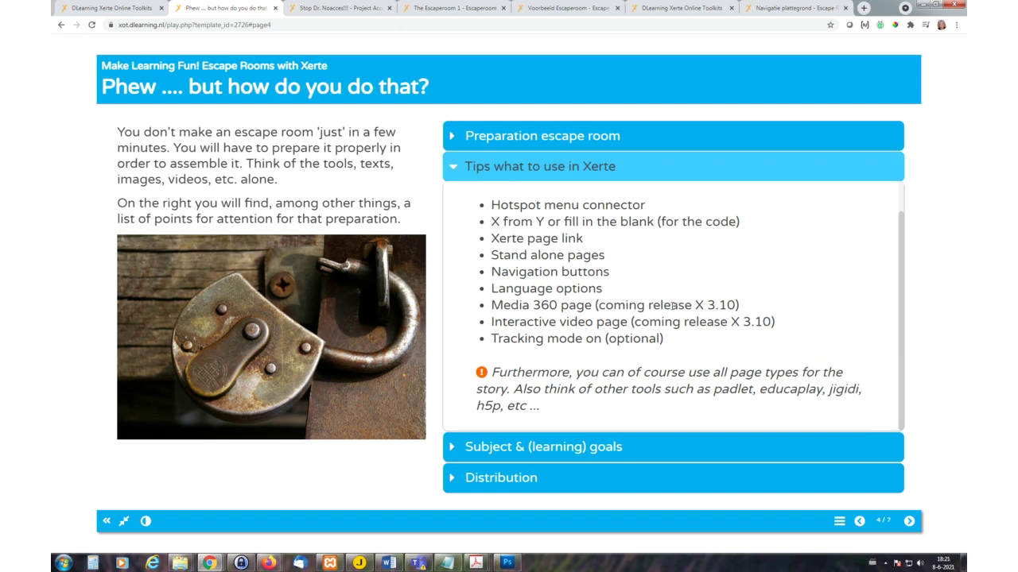
left_click(575, 450)
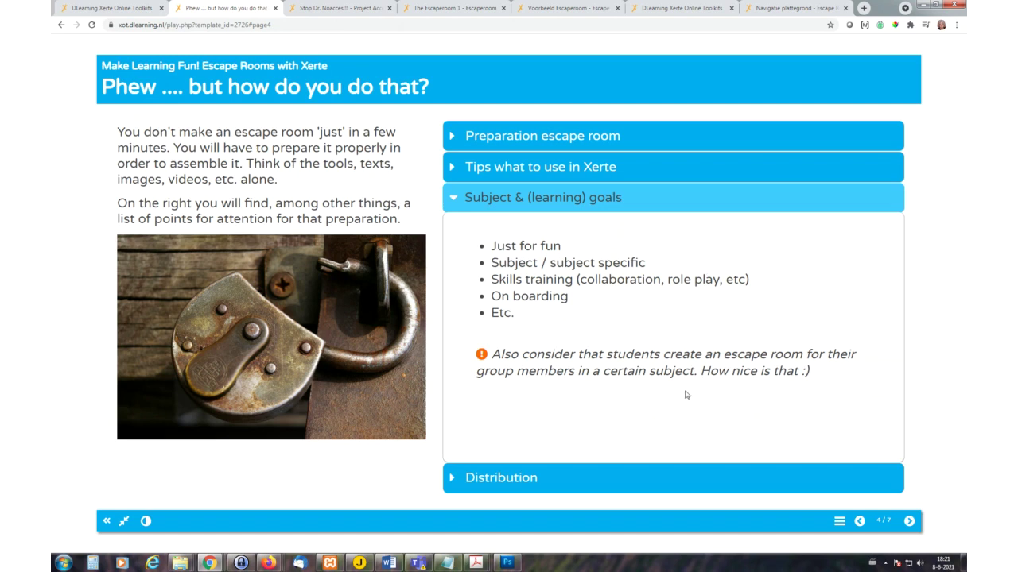
Step: Show the Distribution options, then advance to page 5, 'Oh no! Locked in the classroom ....'
left_click(549, 480)
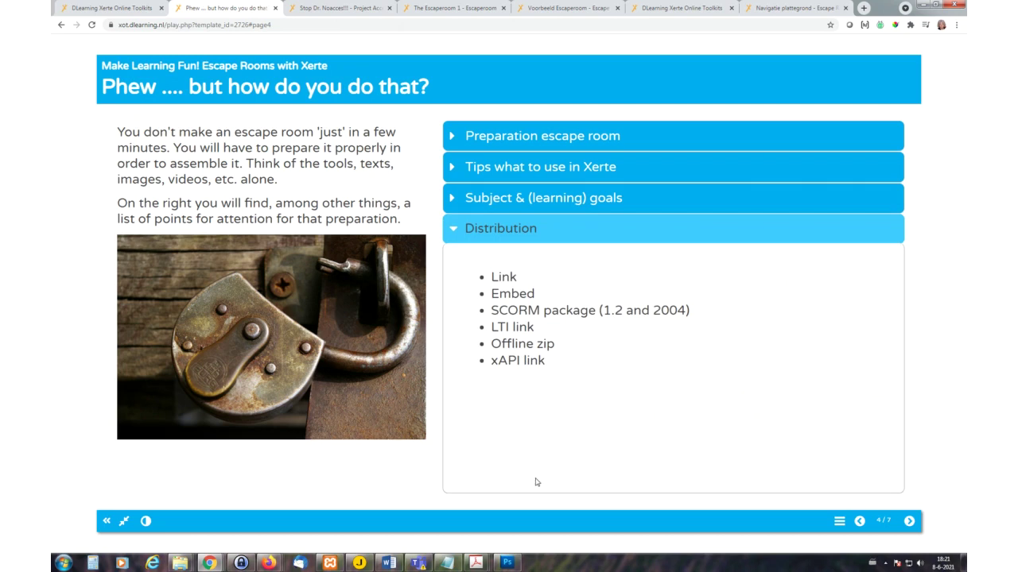
left_click(910, 522)
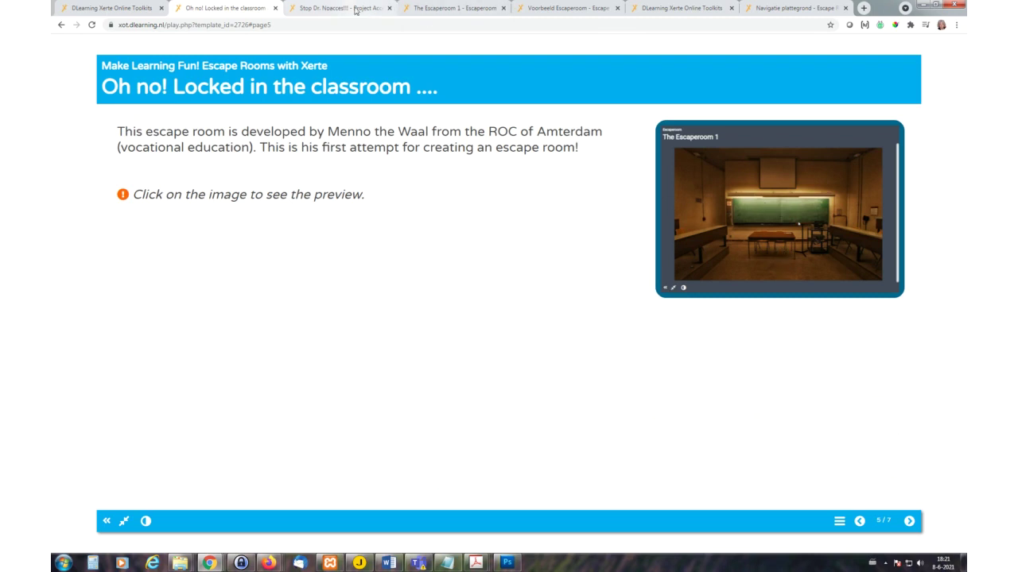
Step: In the classroom escape room, read the chalkboard message and inspect the computer on the projector cart
left_click(438, 9)
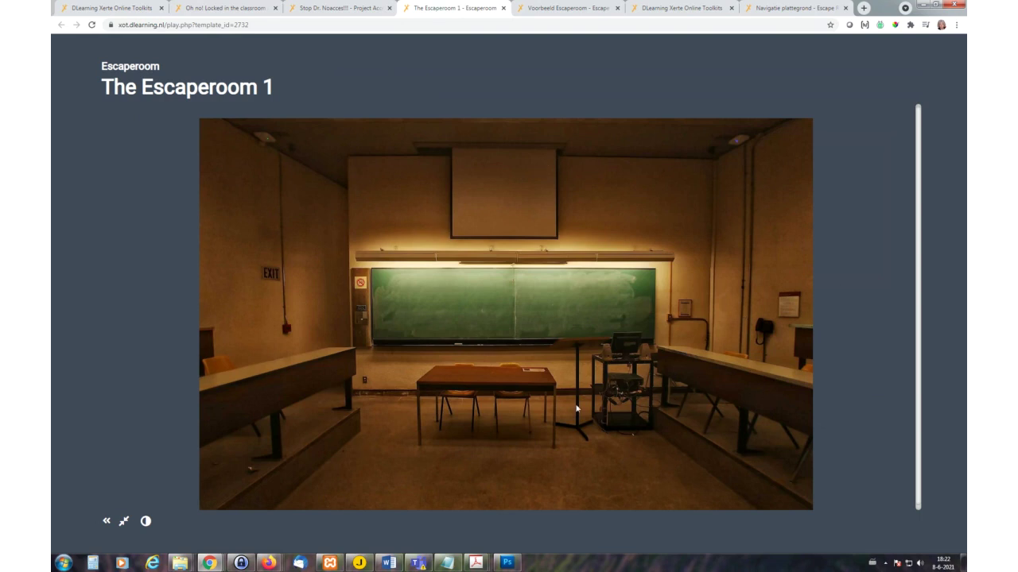
left_click(450, 295)
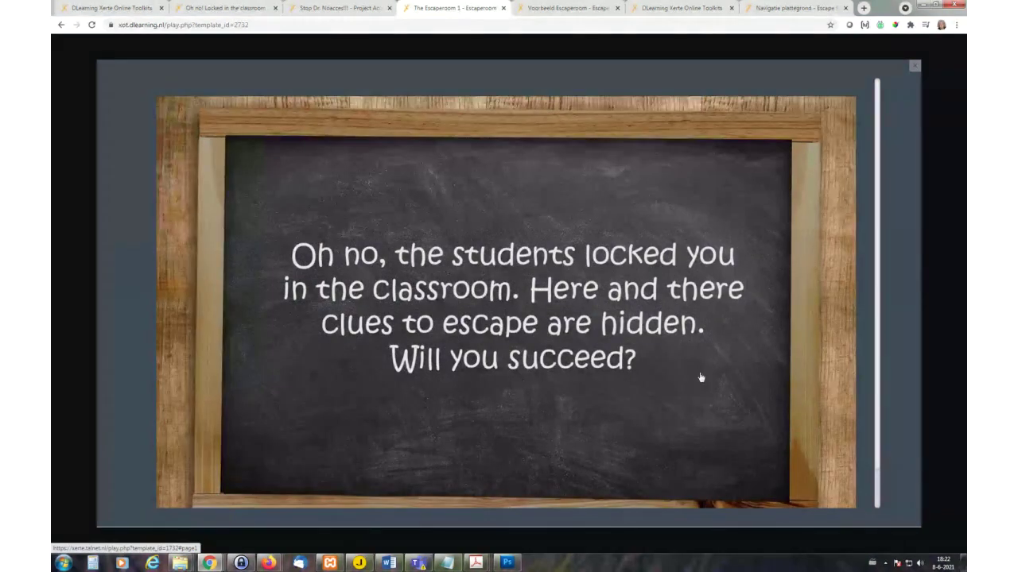
left_click(915, 68)
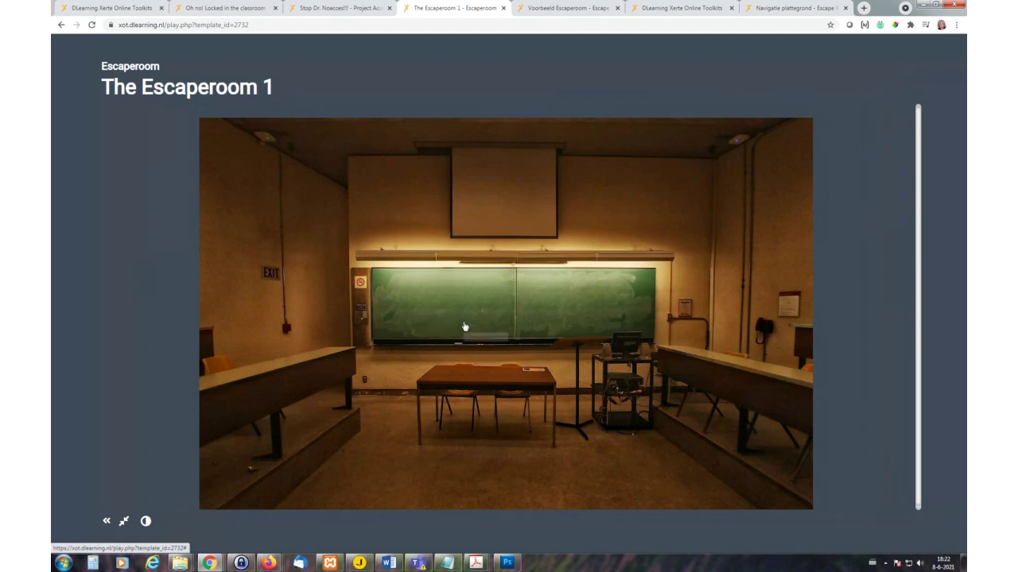
left_click(628, 347)
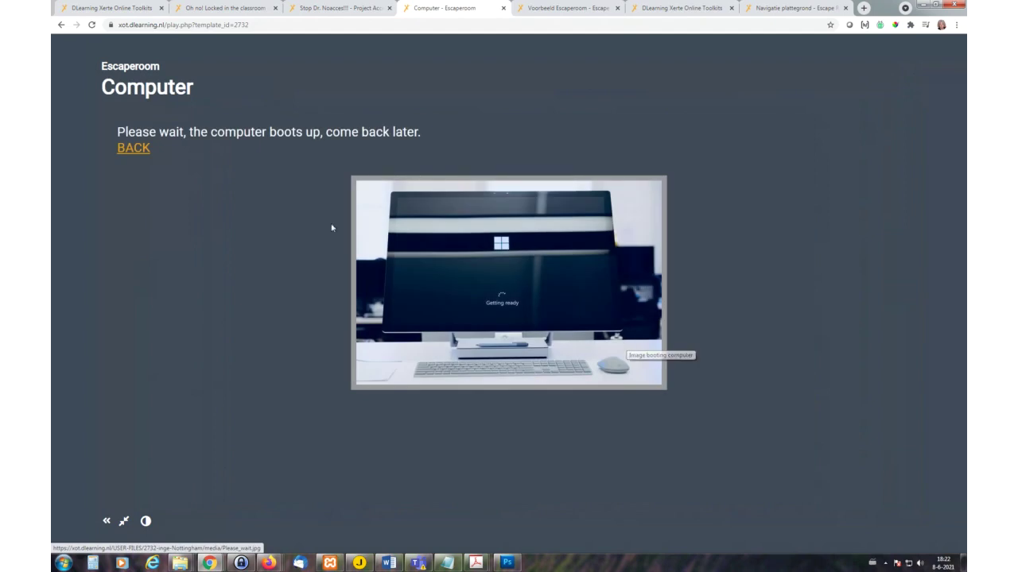
left_click(129, 149)
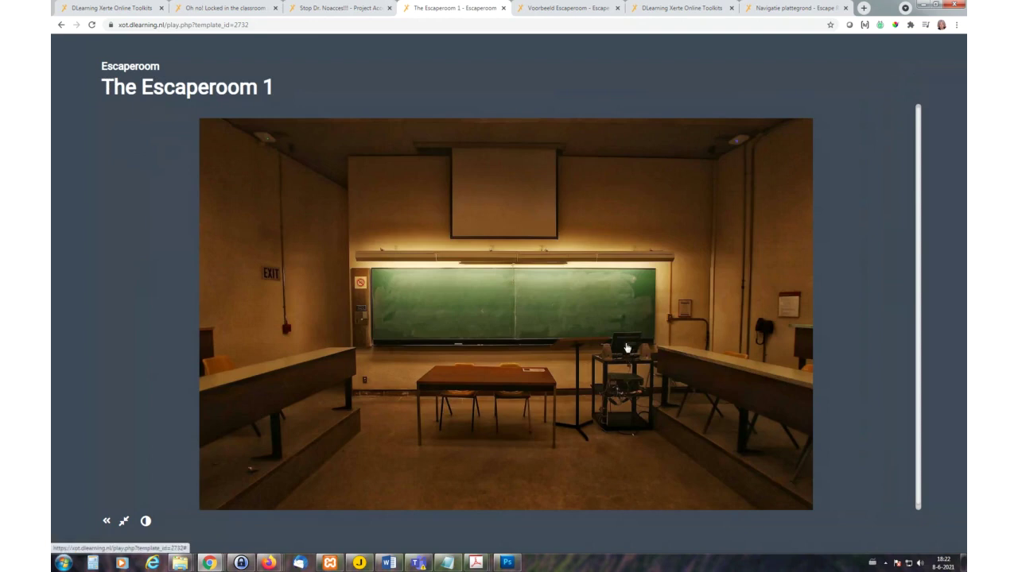
Step: Play the telephone's audio clue, then enter The book room
left_click(764, 328)
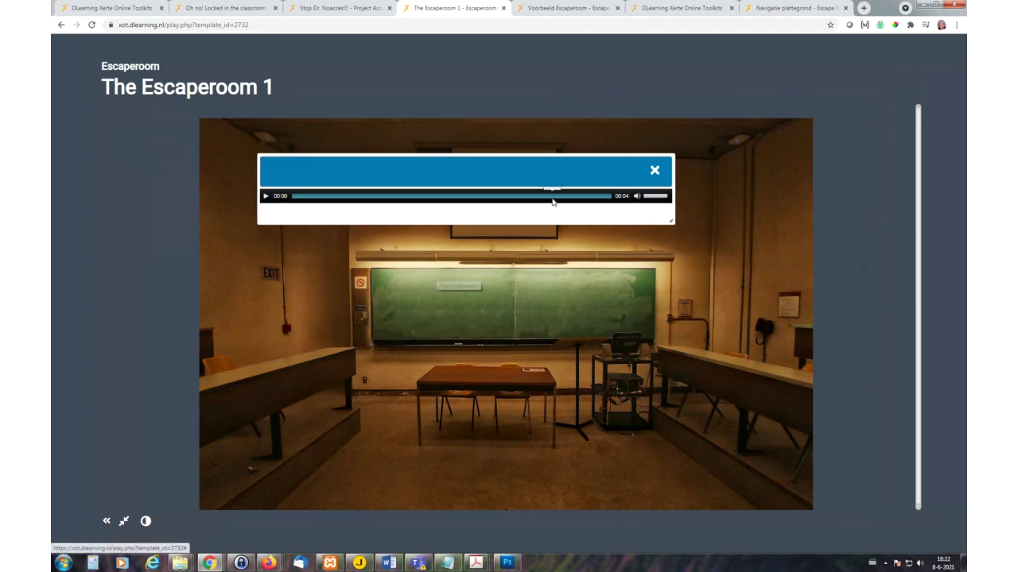
left_click(655, 172)
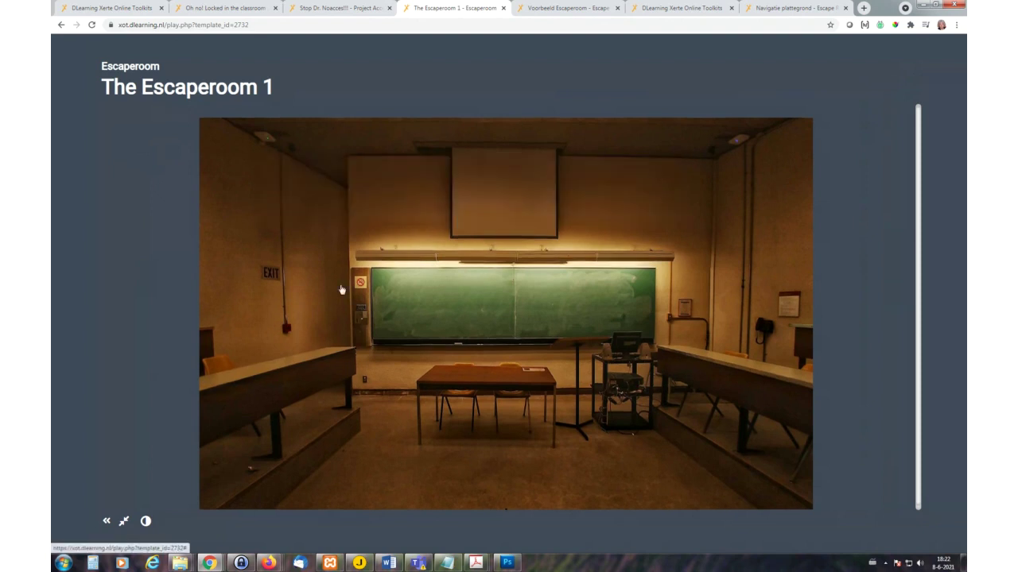
left_click(345, 329)
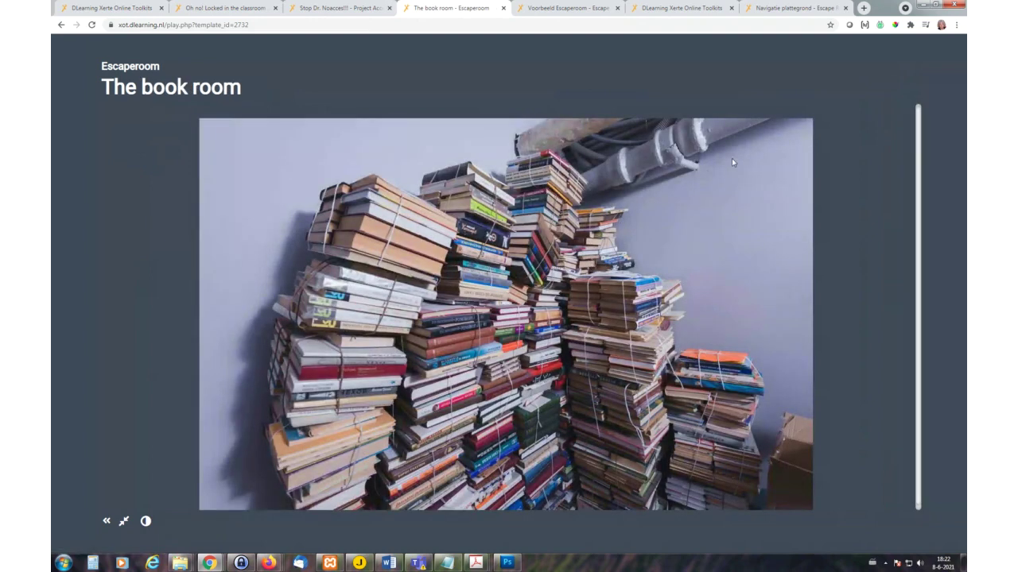
Step: Return to the classroom, switch off the light, and open the Phone book puzzle
left_click(257, 199)
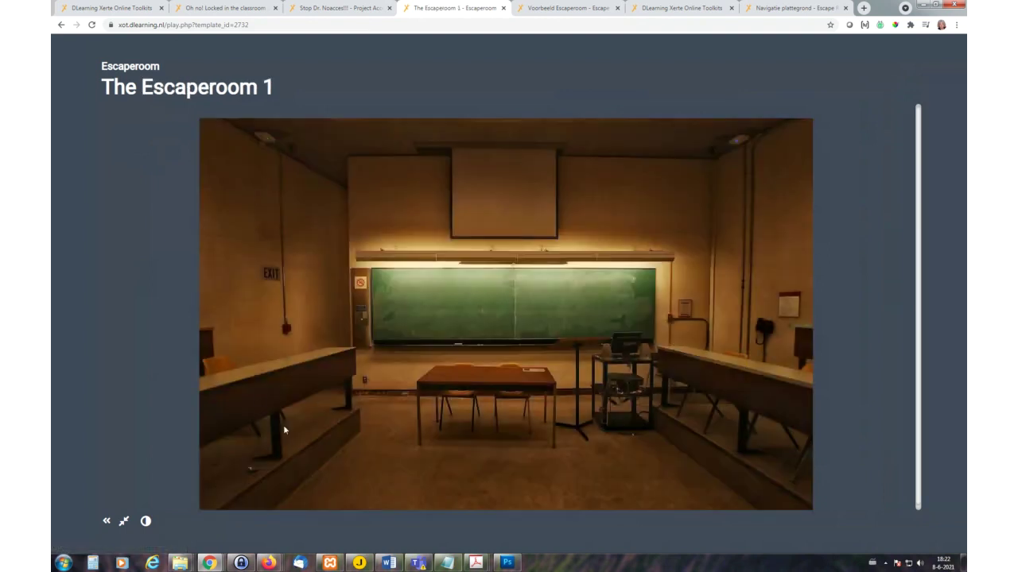
left_click(289, 333)
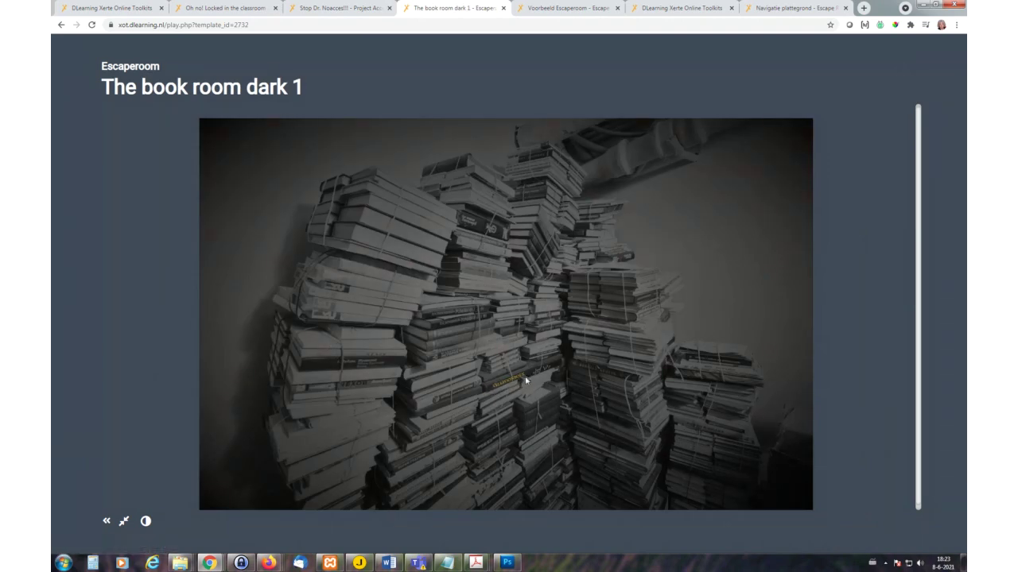
left_click(511, 382)
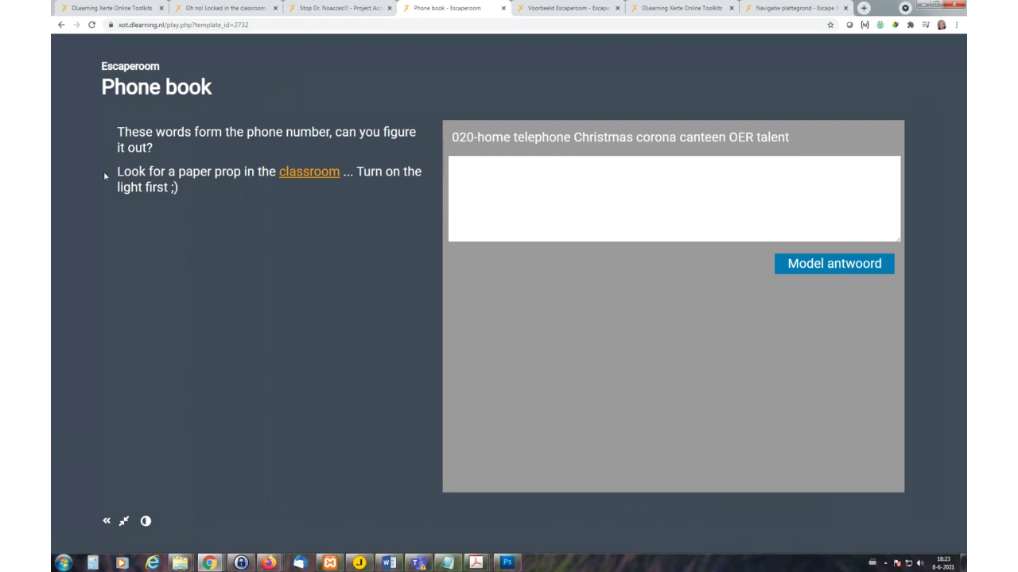
Step: Turn the classroom light on, read the note's stacking instructions, then enter The book room dark 1
left_click(310, 178)
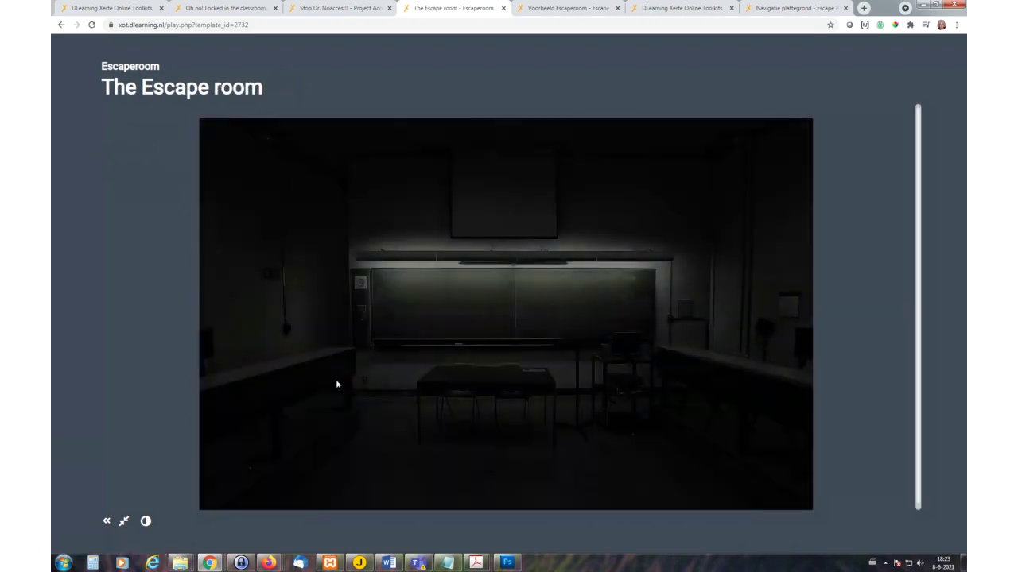
left_click(288, 329)
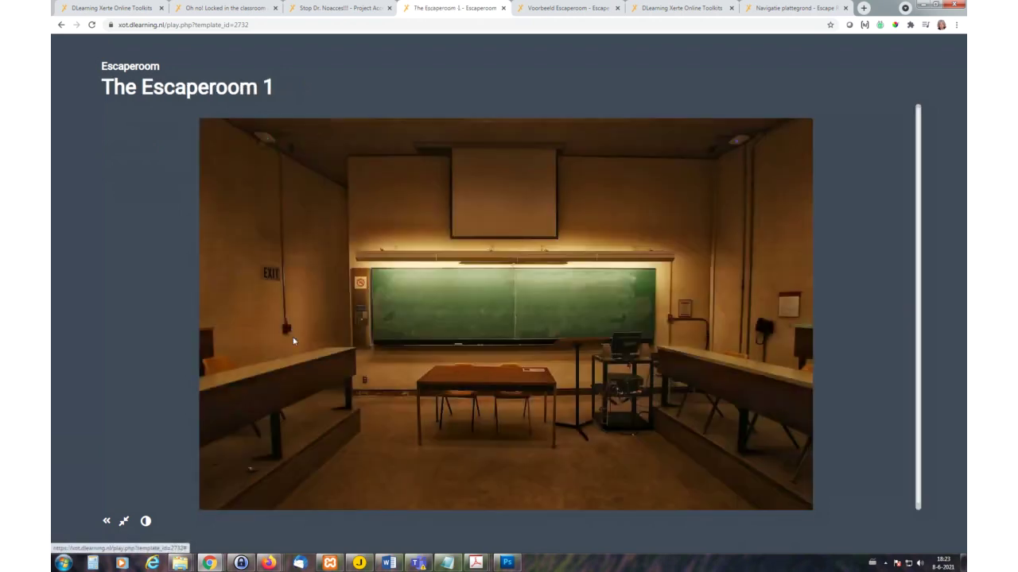
left_click(251, 474)
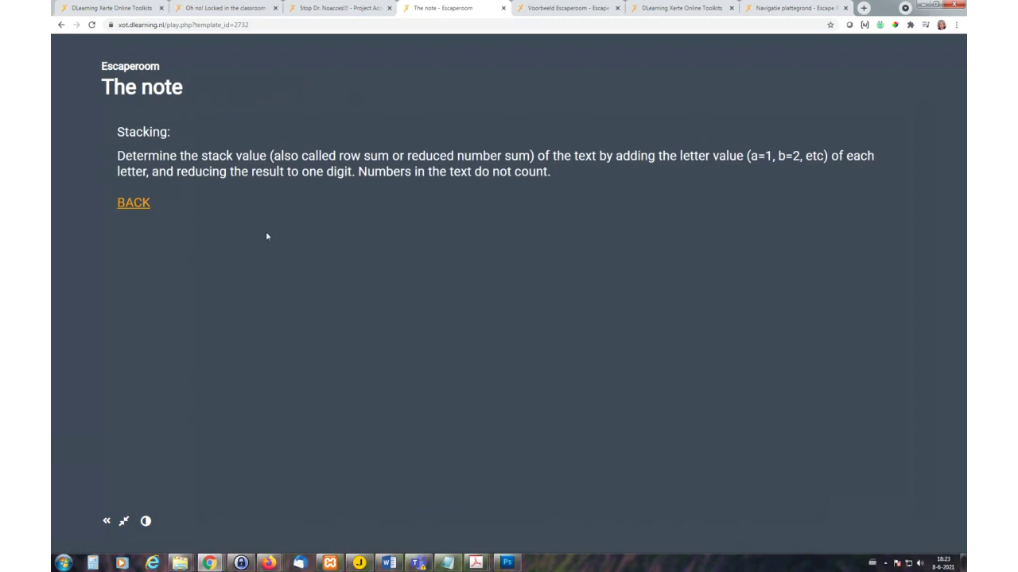
left_click(133, 203)
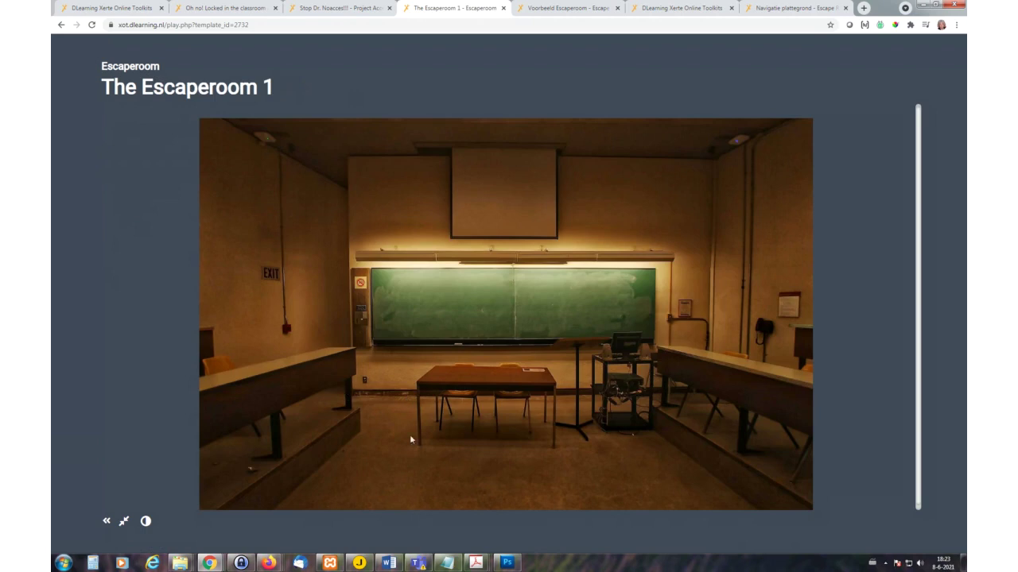
left_click(288, 332)
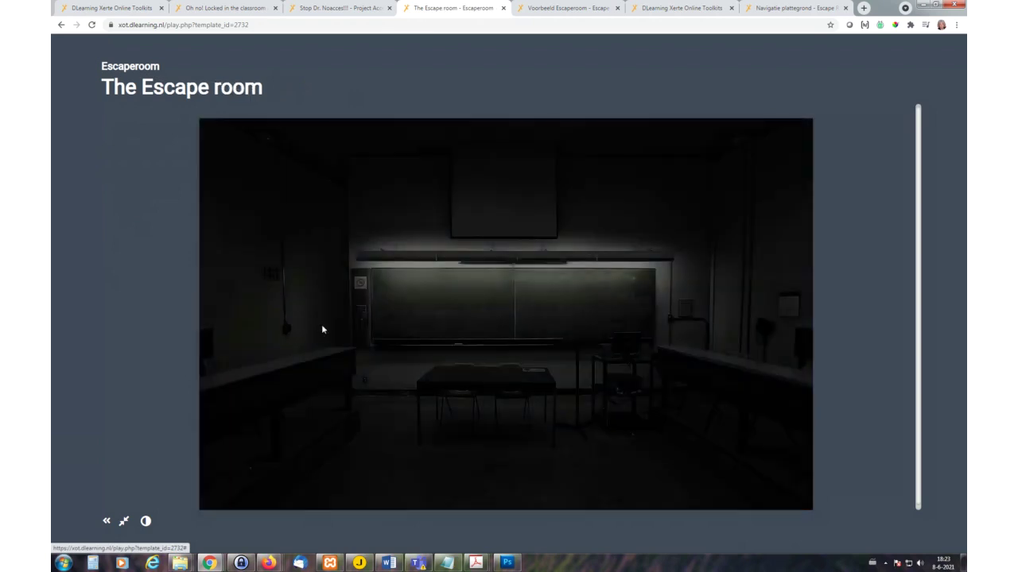
left_click(342, 321)
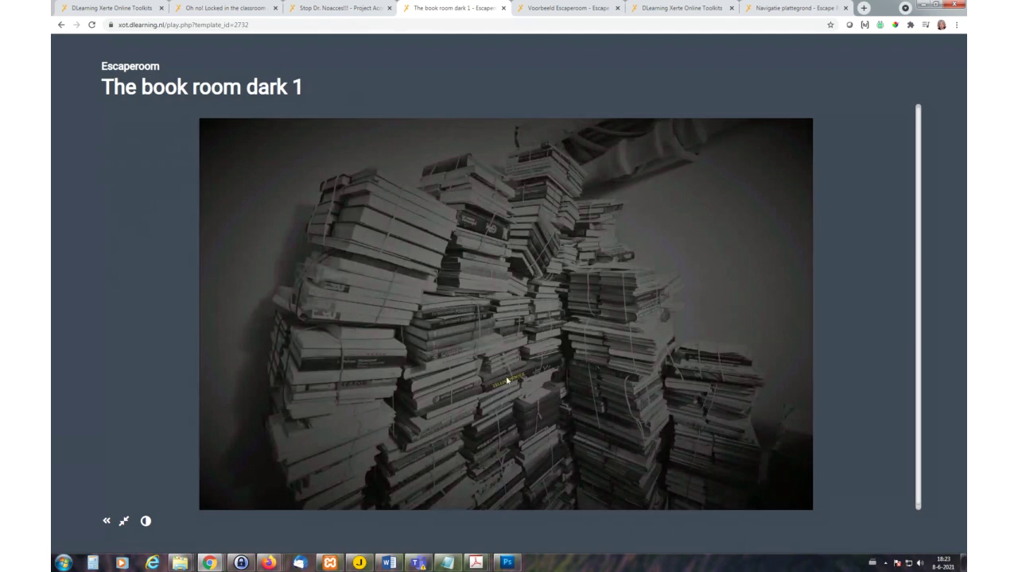
Step: Submit a guess in the Phone book puzzle and follow the HERE link back to the classroom
left_click(506, 384)
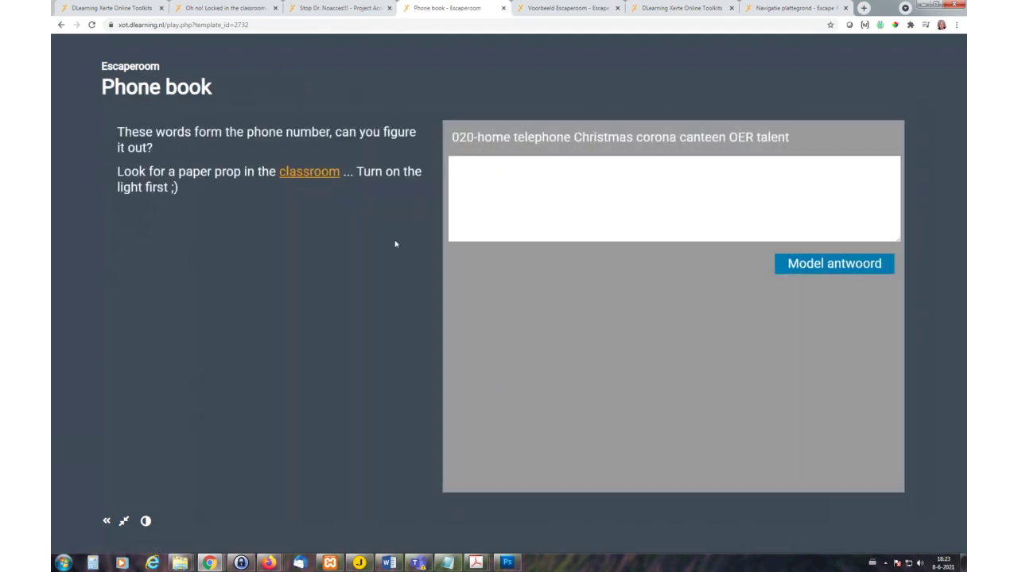
left_click(513, 179)
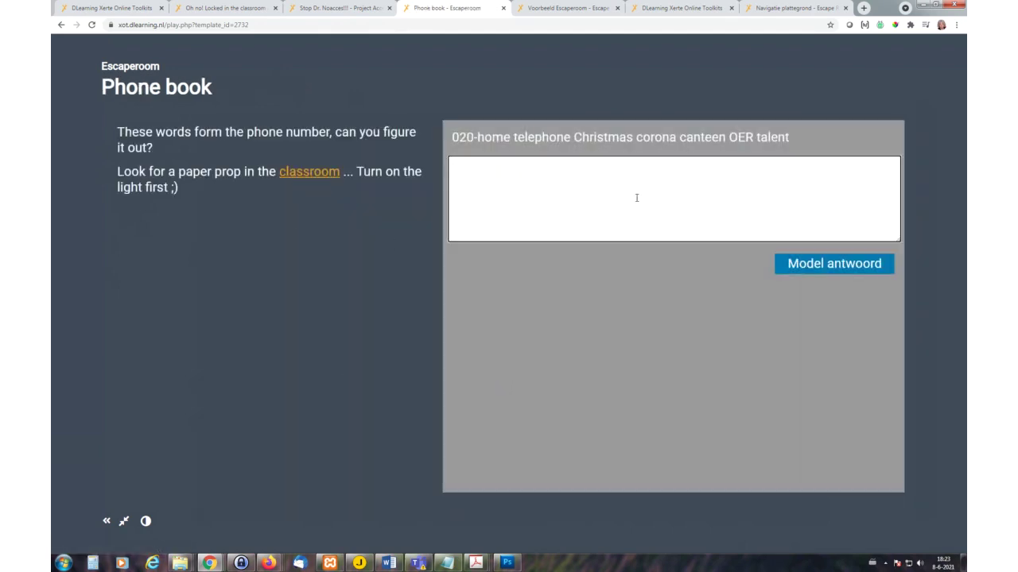
type("hoghrwmgf")
key("Return")
type("]l hj")
left_click(826, 263)
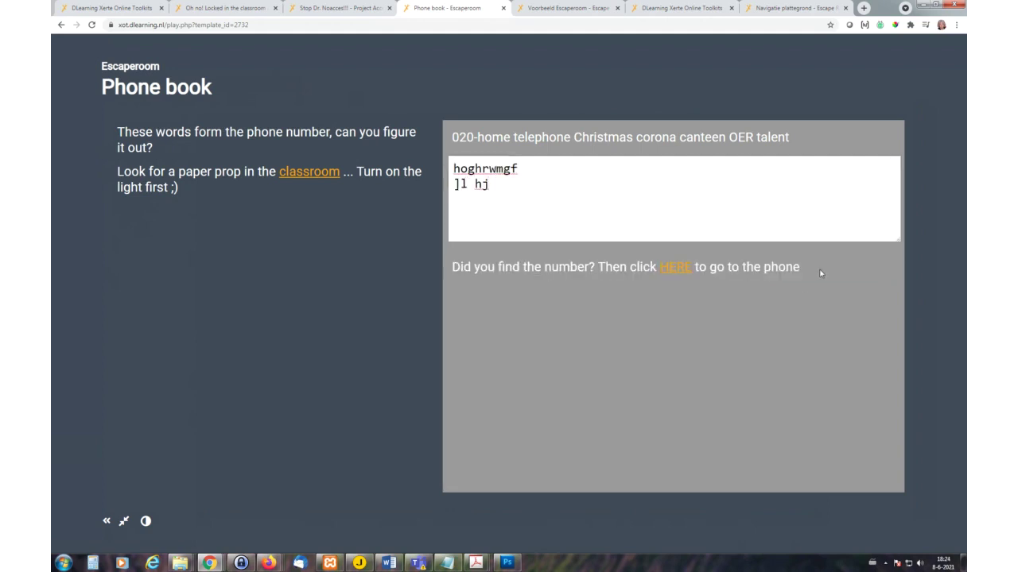
left_click(675, 269)
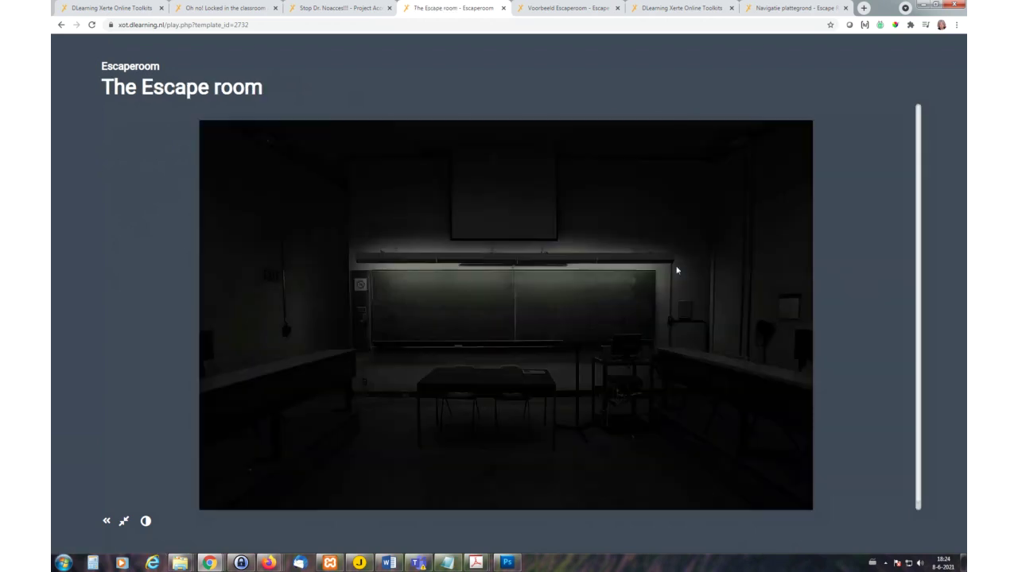
left_click(288, 333)
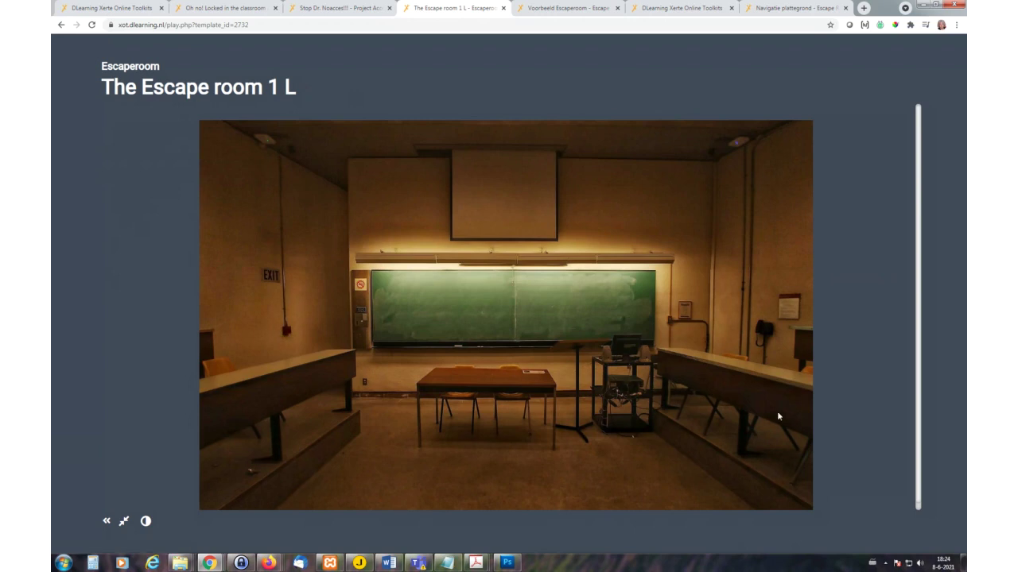
left_click(762, 327)
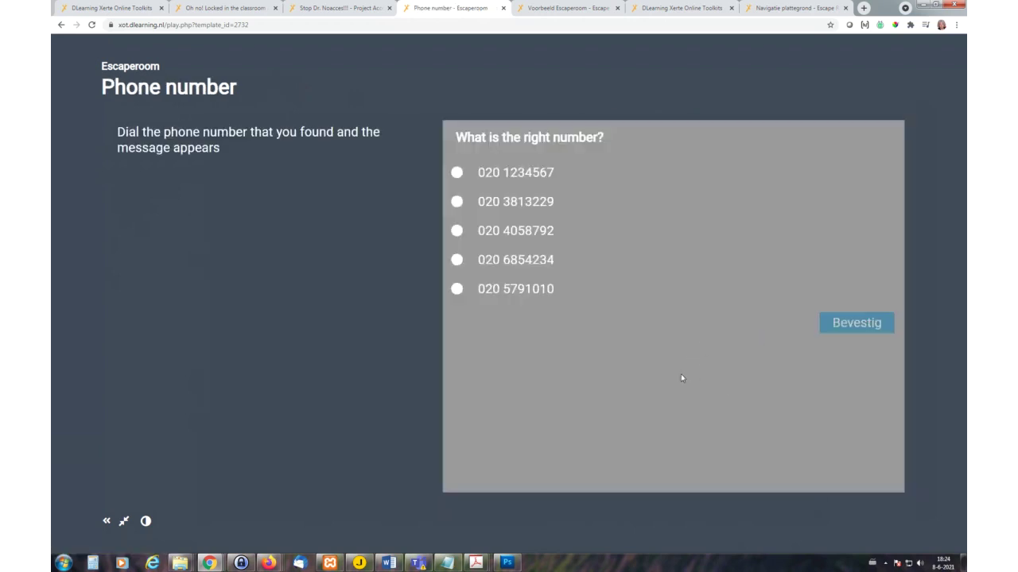
left_click(458, 173)
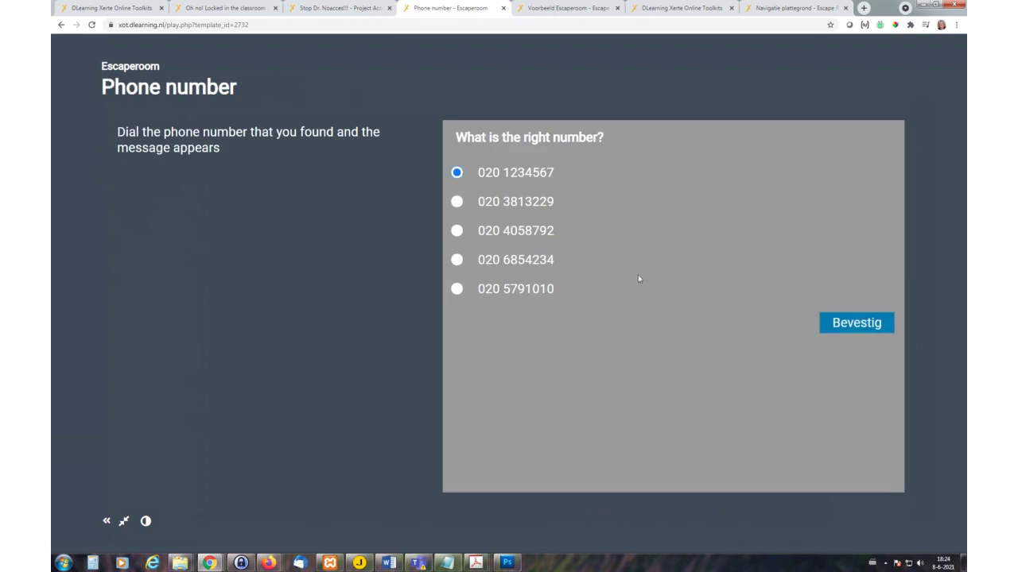
left_click(843, 320)
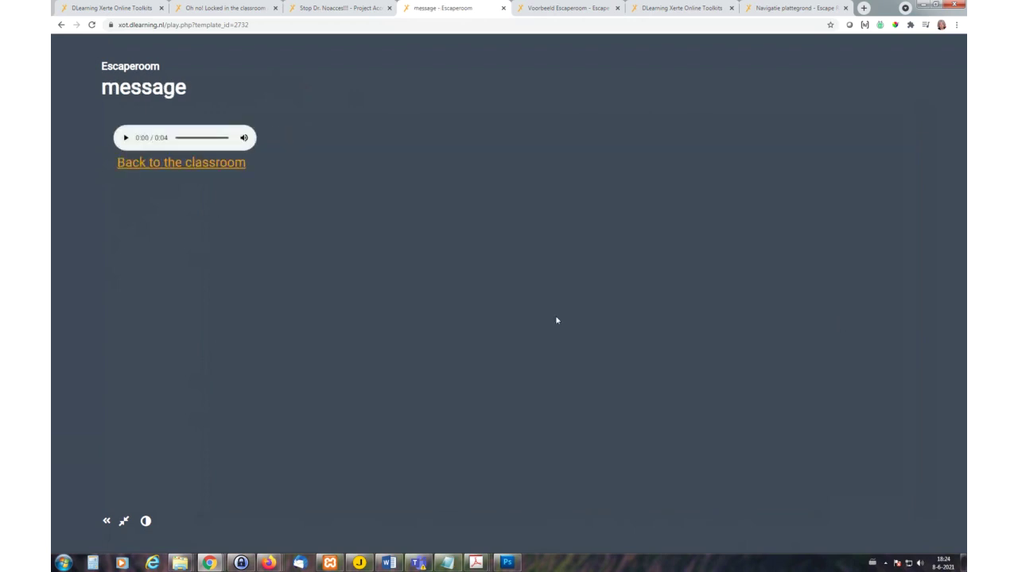
left_click(177, 163)
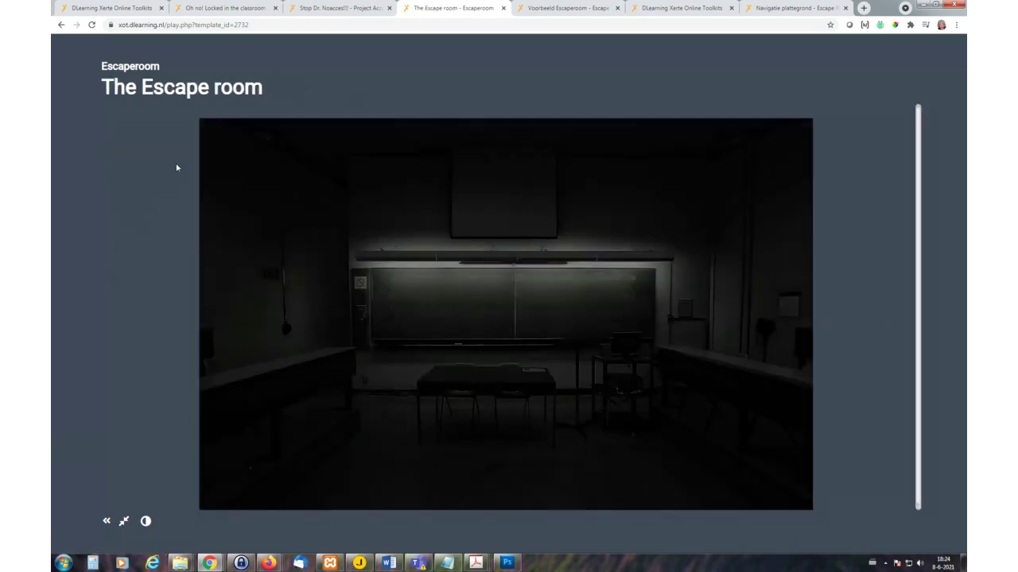
left_click(287, 330)
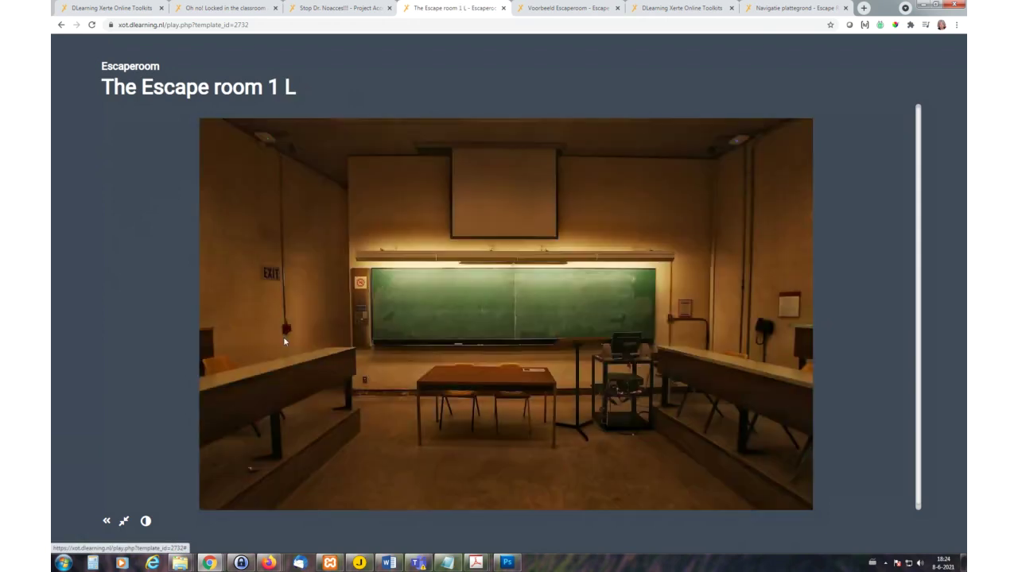
left_click(761, 326)
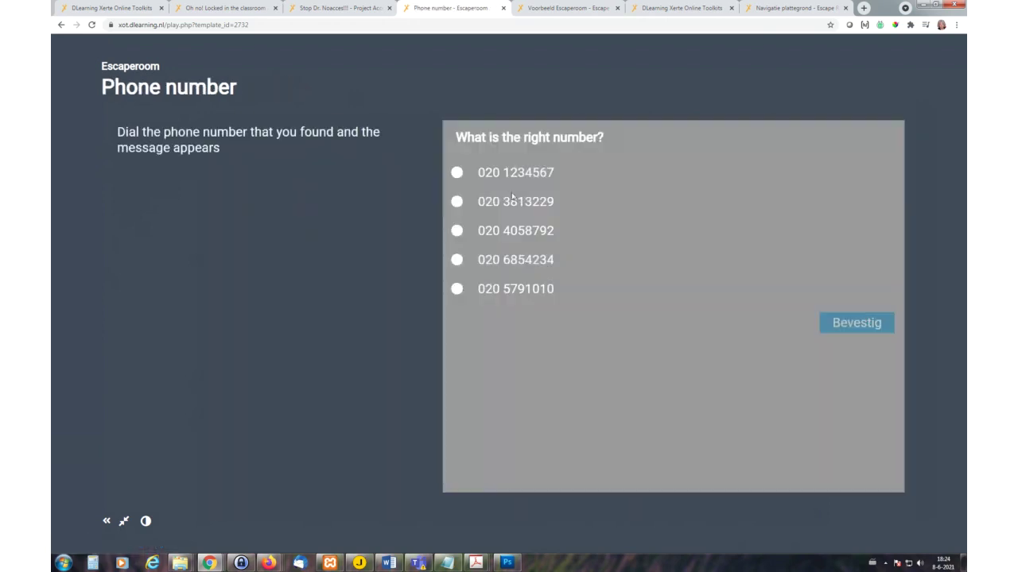
left_click(458, 201)
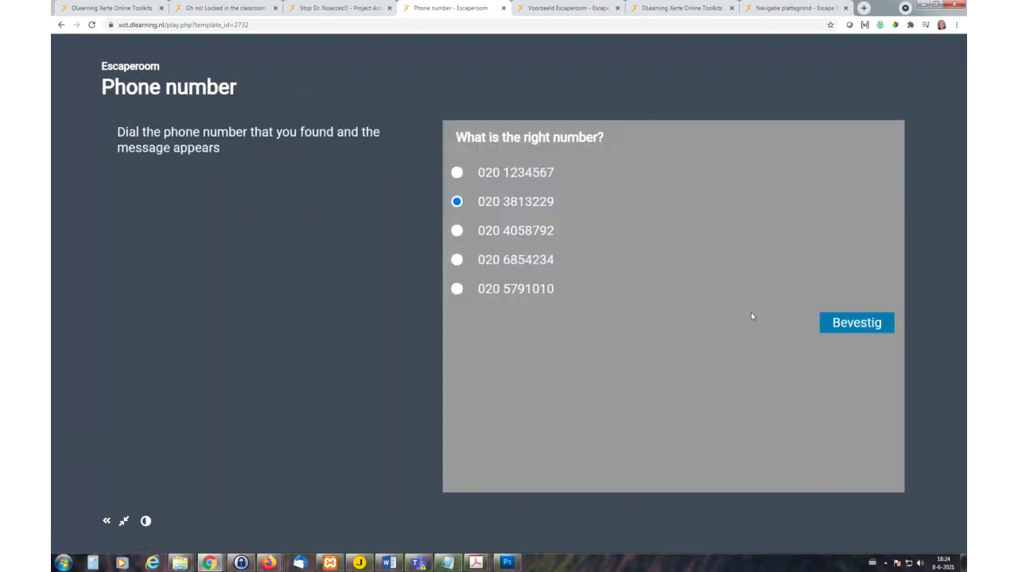
left_click(854, 328)
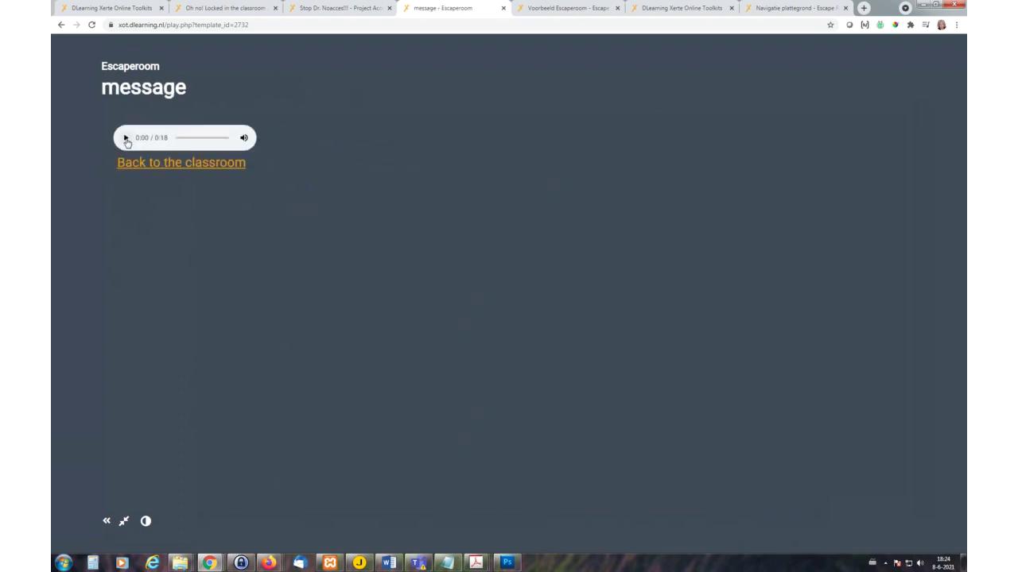
left_click(169, 163)
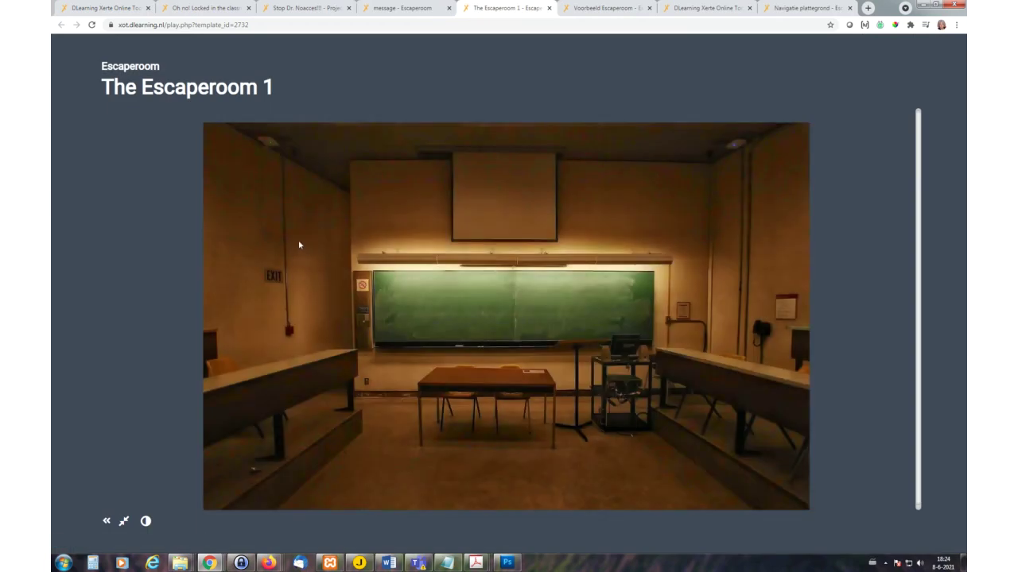
Step: Go back through the book room, submit 'mm' in Phone book, then open the computer's Word 1 puzzle
left_click(291, 337)
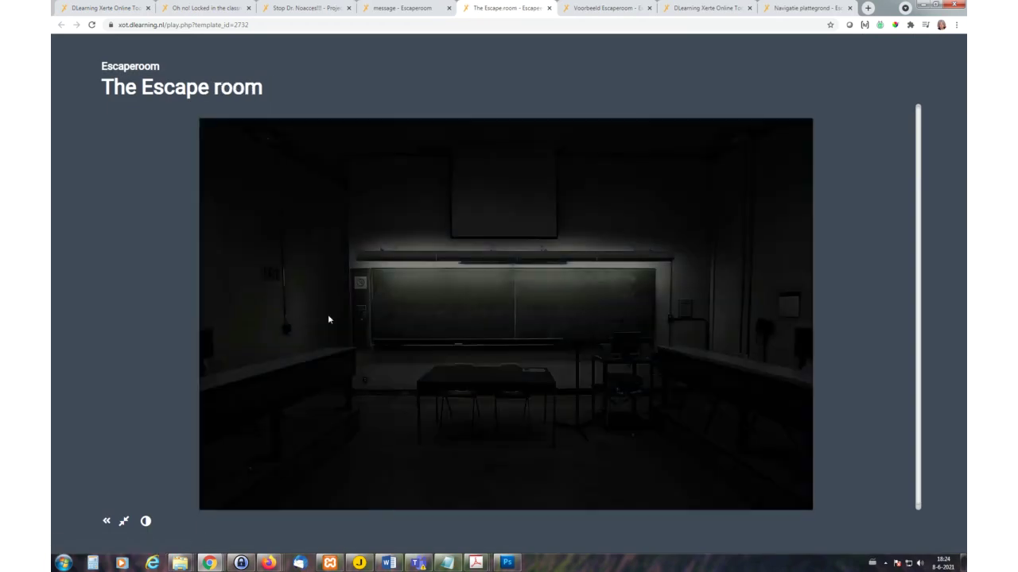
left_click(337, 316)
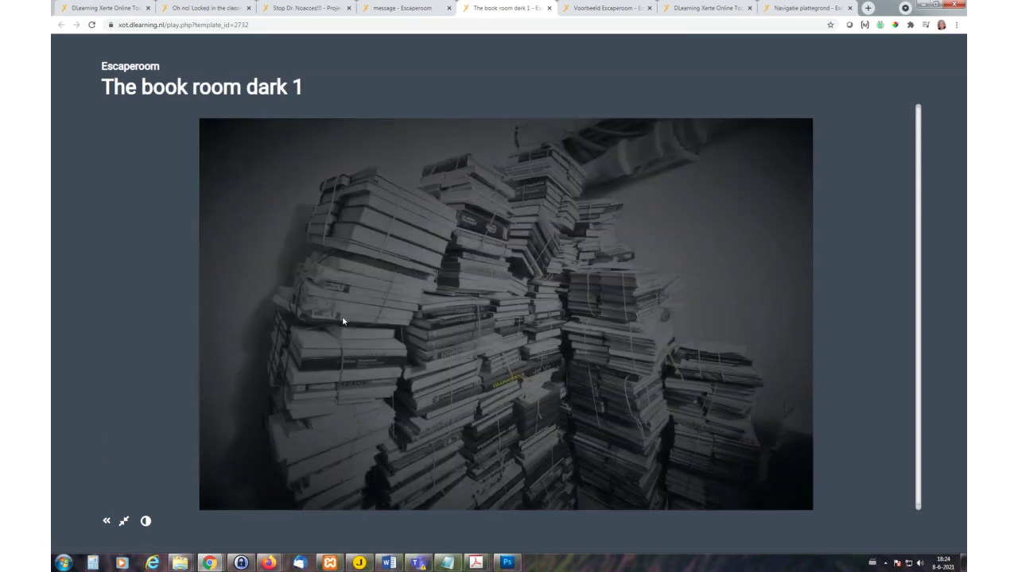
left_click(516, 380)
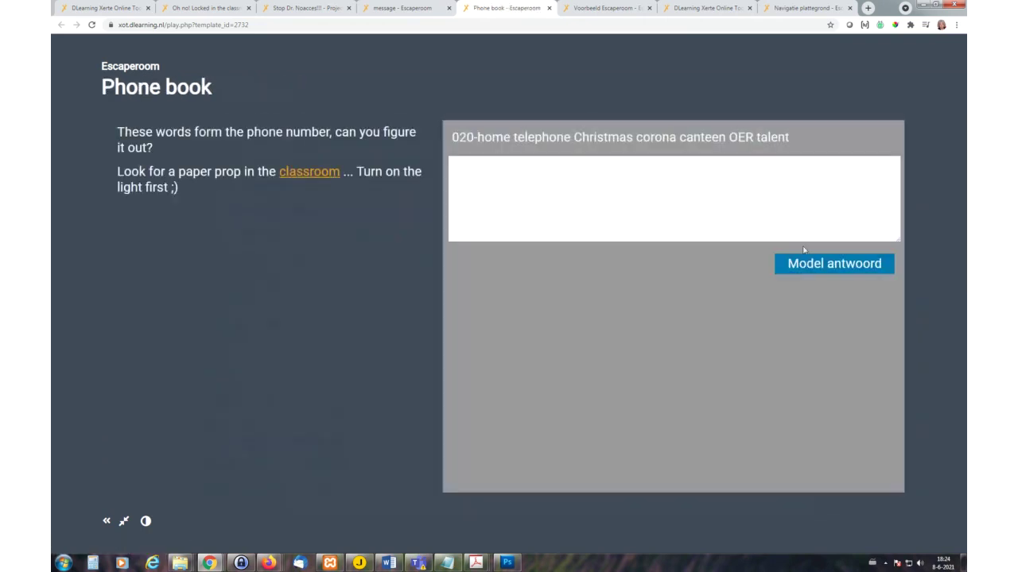
left_click(666, 193)
type("mm")
left_click(822, 264)
left_click(675, 268)
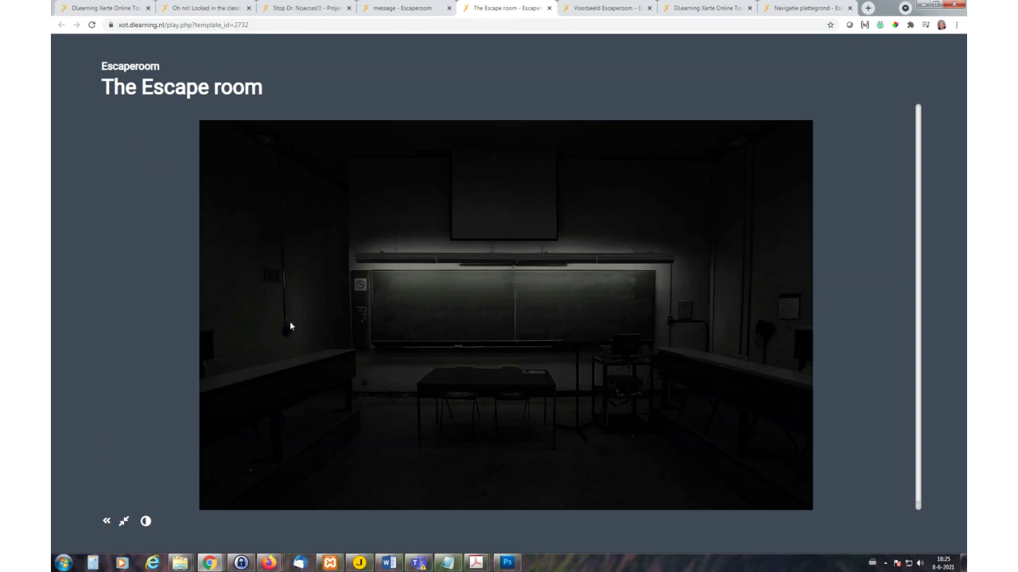
left_click(287, 331)
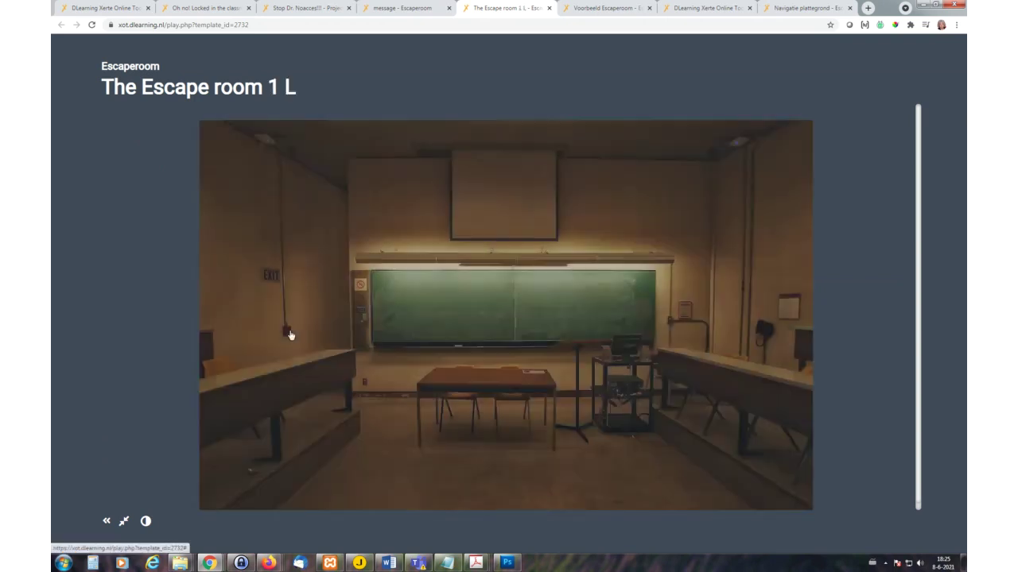
left_click(626, 349)
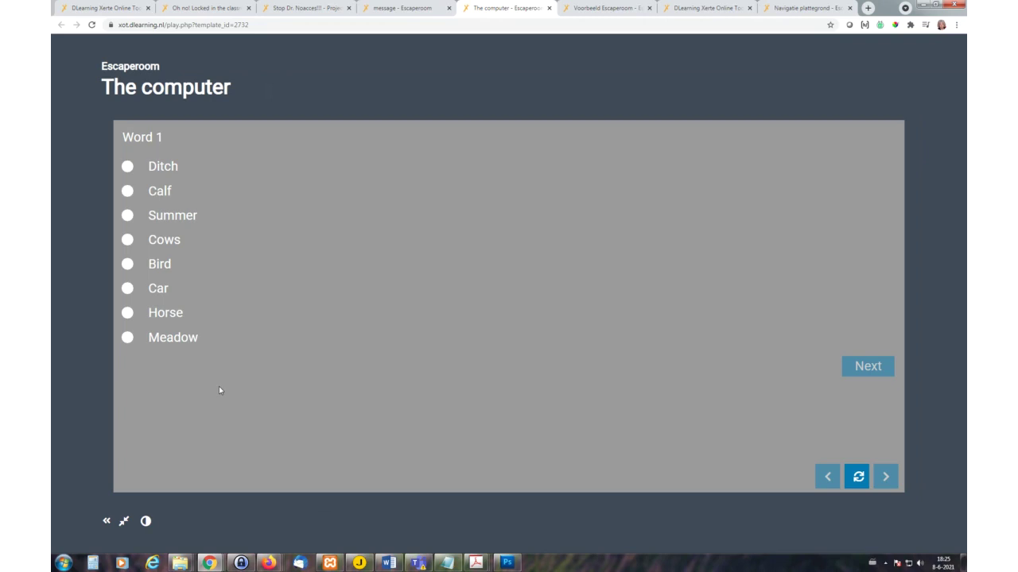
Step: Advance the presentation to slide 6/7, 'You wake up ...', then open the Je wordt wakker demo
left_click(402, 9)
left_click(315, 10)
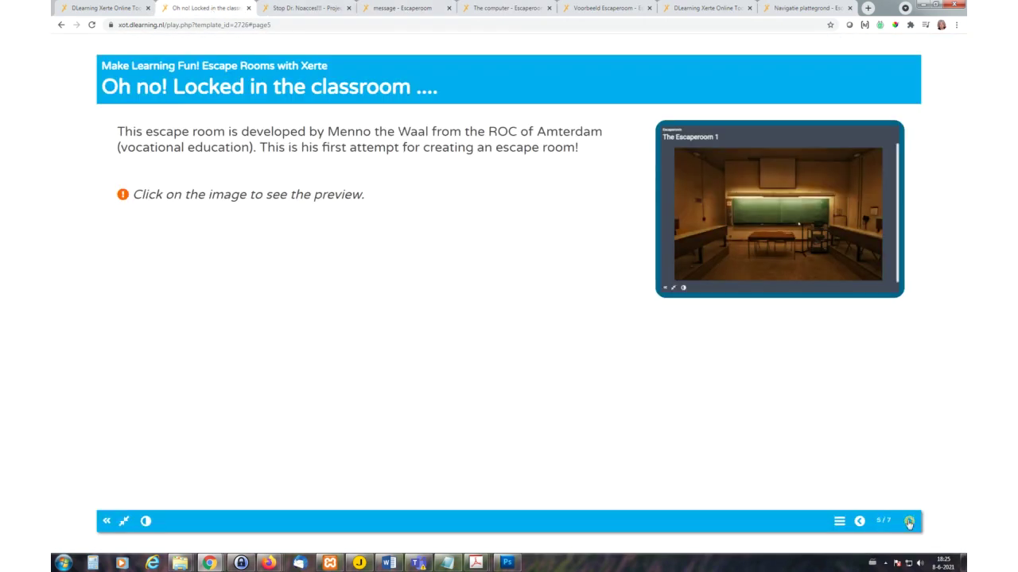
left_click(908, 521)
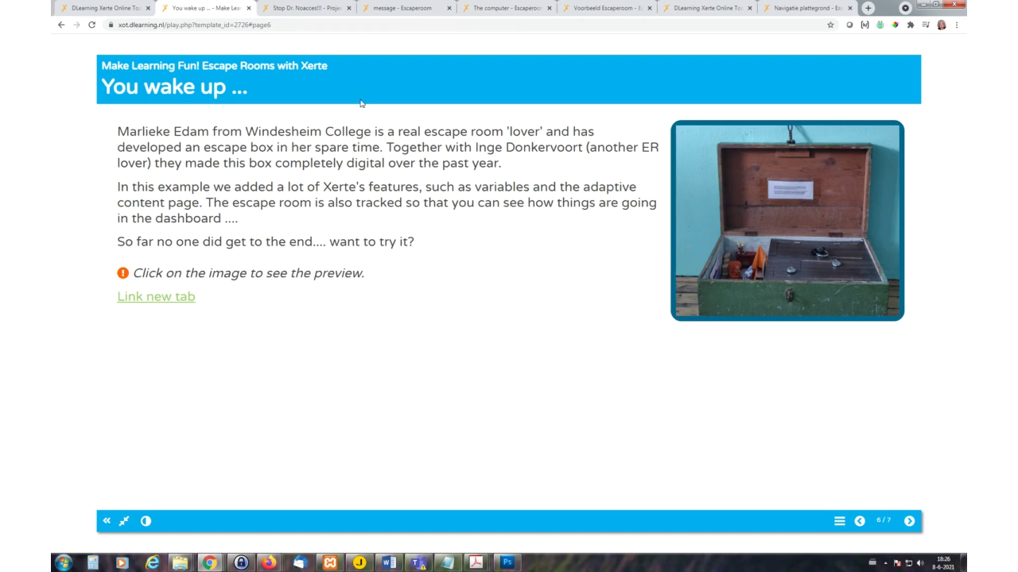
left_click(518, 14)
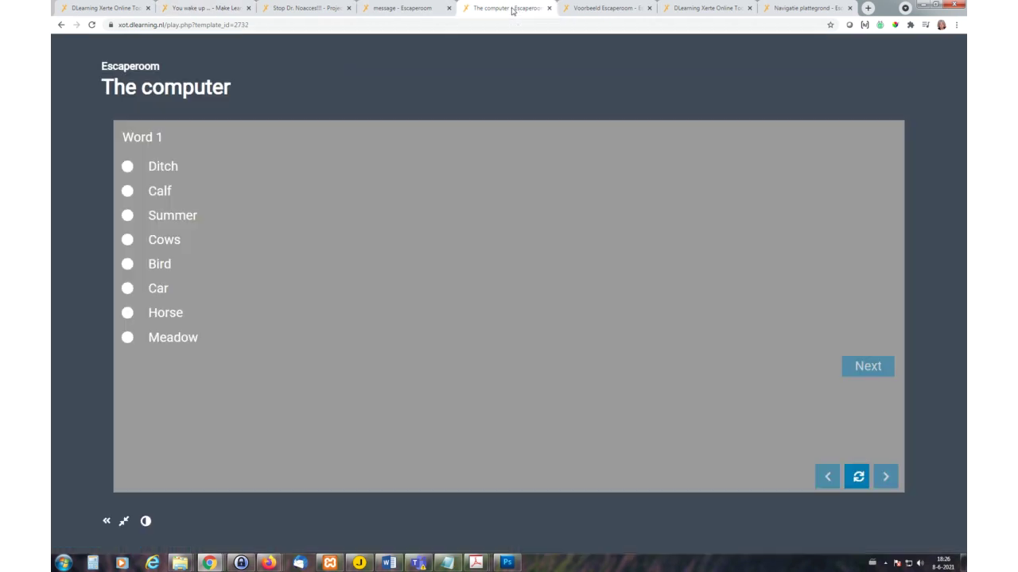
left_click(562, 16)
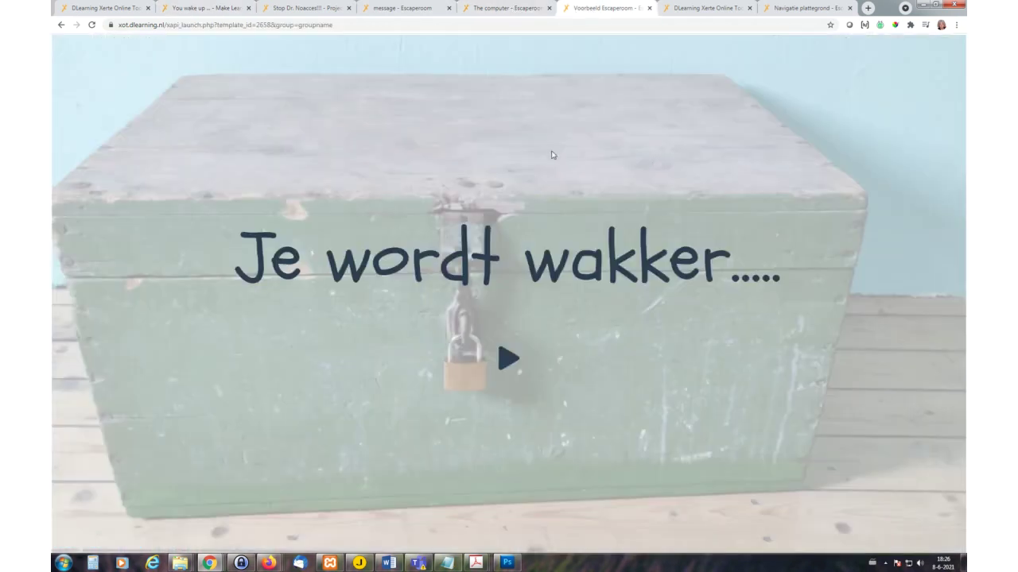
Step: Translate the escape box into English and go past the intro and instructions to the Start room
right_click(520, 201)
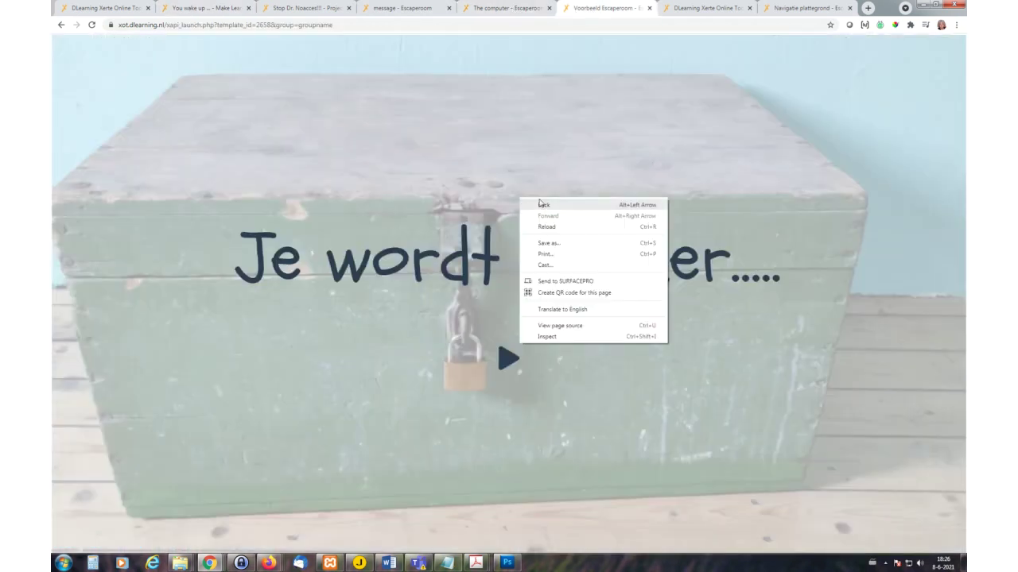
left_click(560, 311)
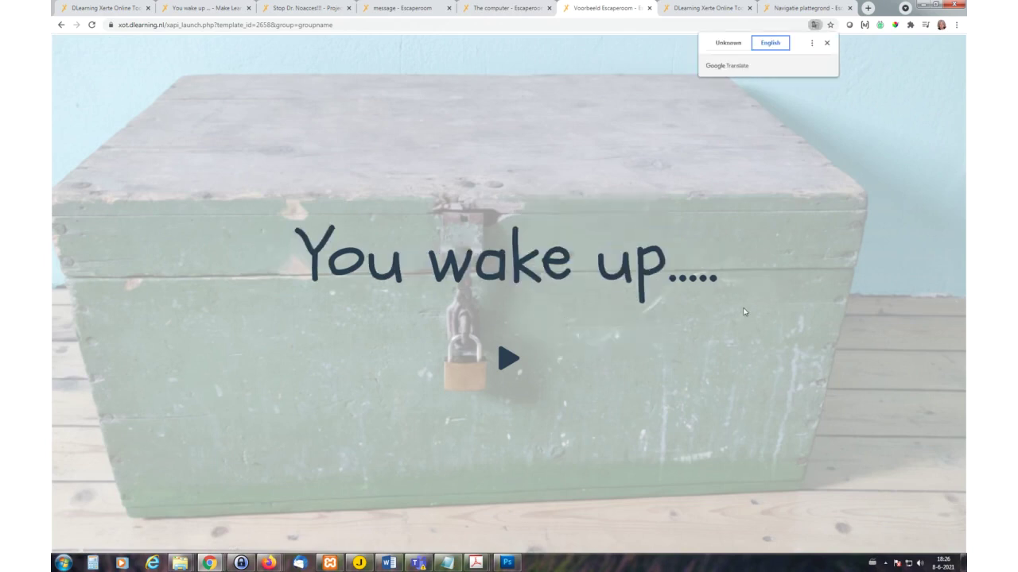
left_click(506, 358)
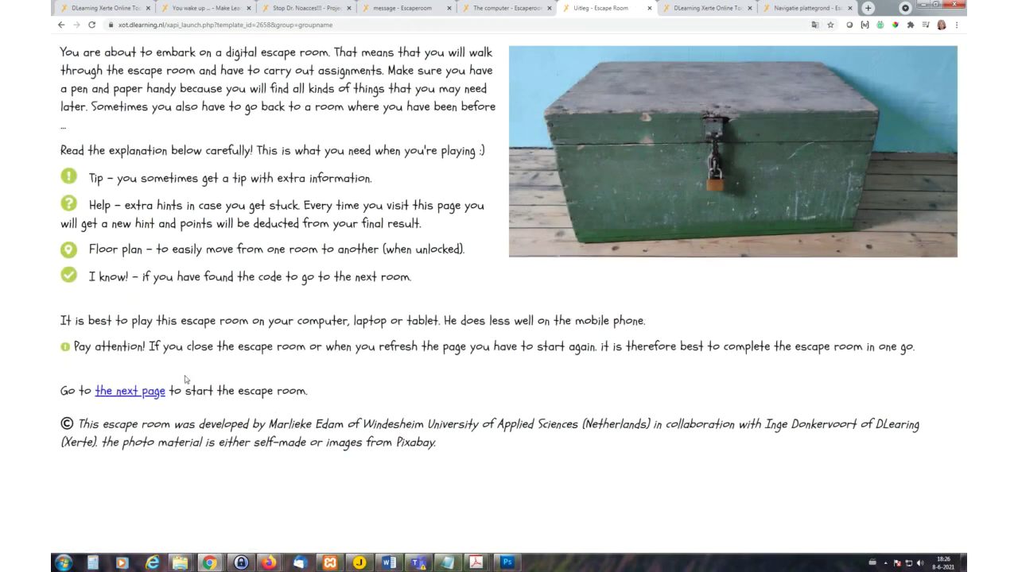
left_click(145, 395)
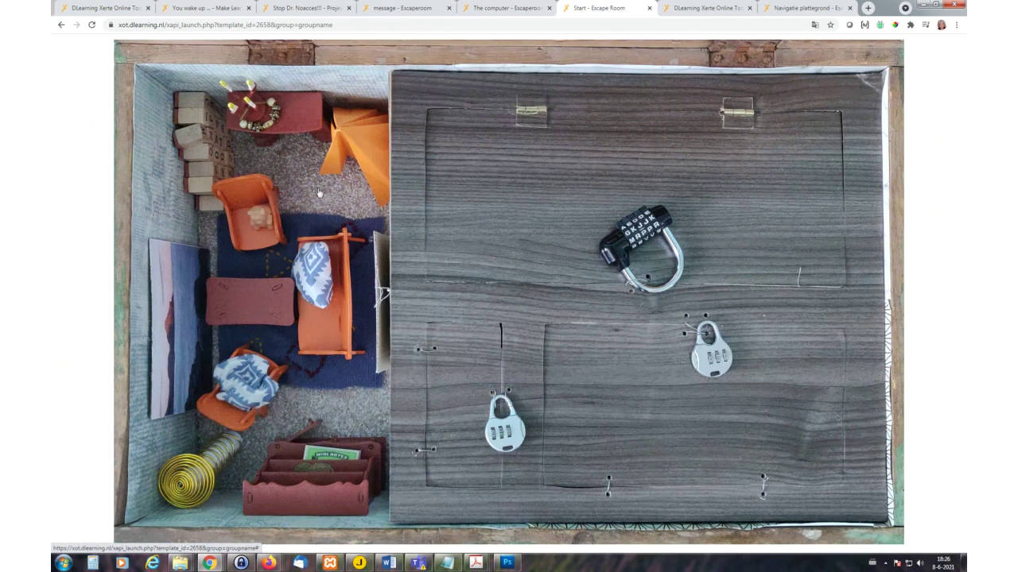
Step: Try the locked side of the board, dismiss the 'Oh what a pity' message, and enter the living room
left_click(509, 257)
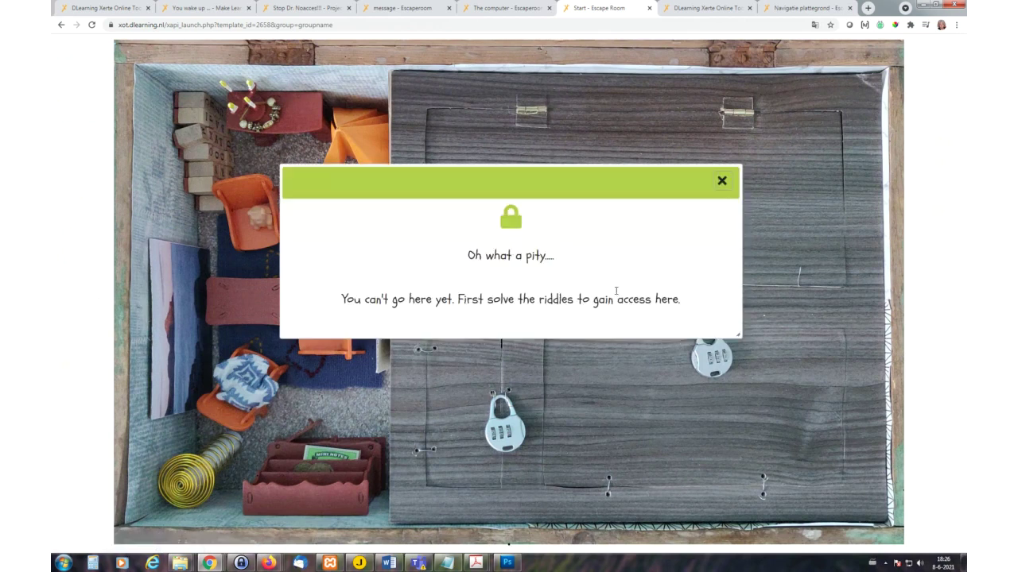
left_click(723, 183)
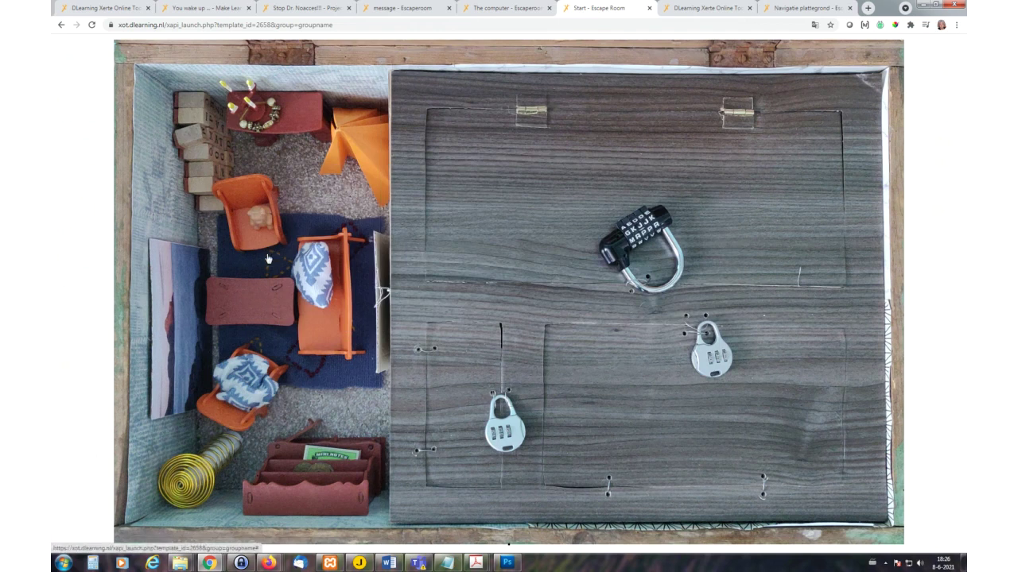
left_click(323, 217)
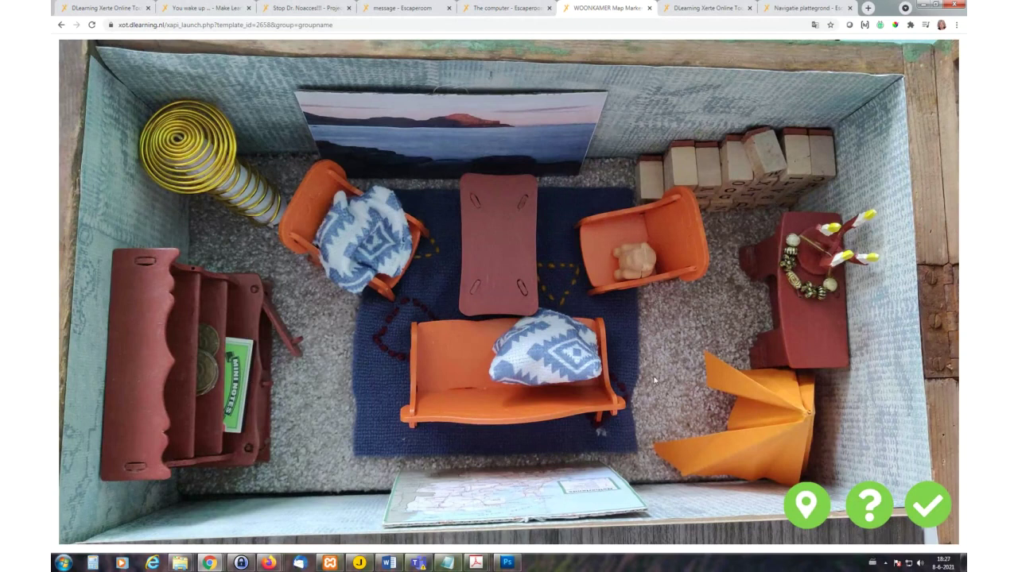
Step: Inspect the coins in the wall cabinet, then enlarge the seaside photo on the wall
left_click(210, 375)
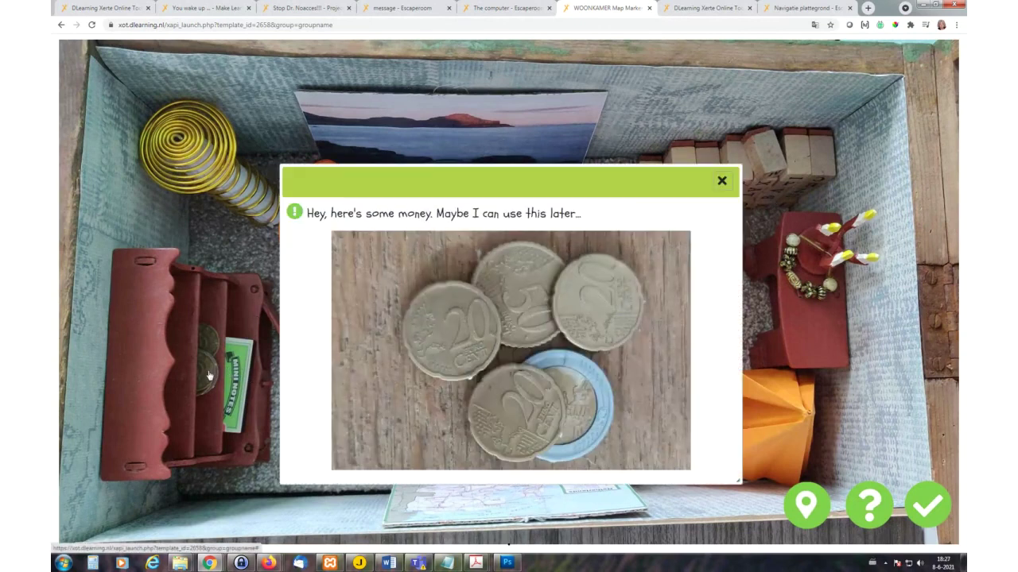
left_click(722, 182)
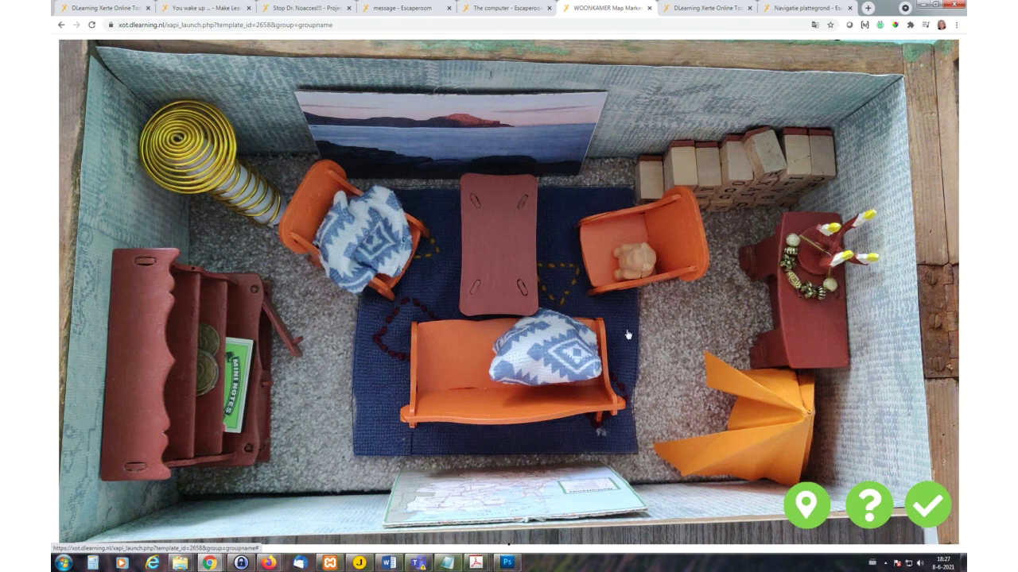
left_click(482, 139)
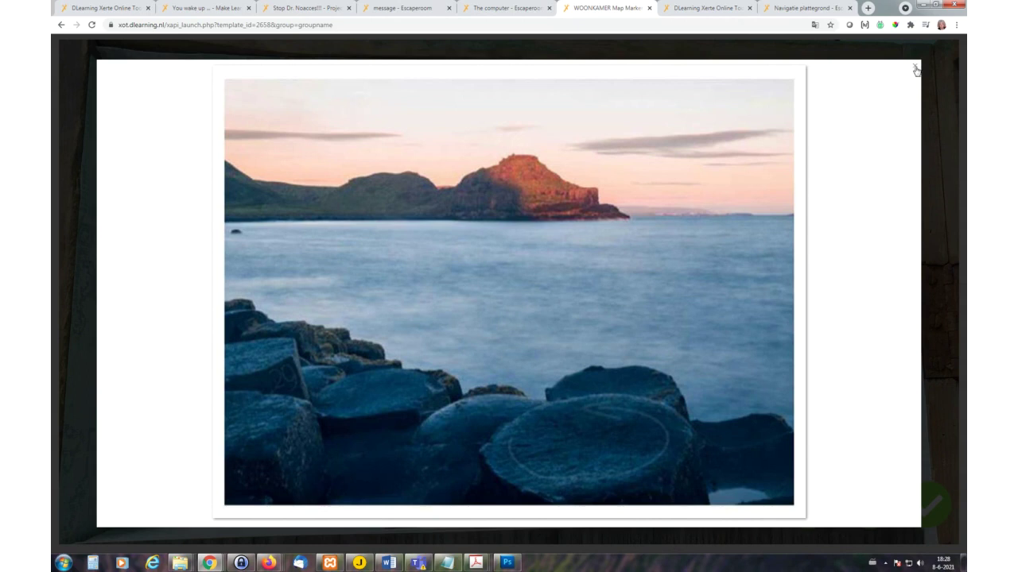
Step: Close the seaside photo, inspect the basement padlock's code field, and return to the living room via the map
left_click(915, 71)
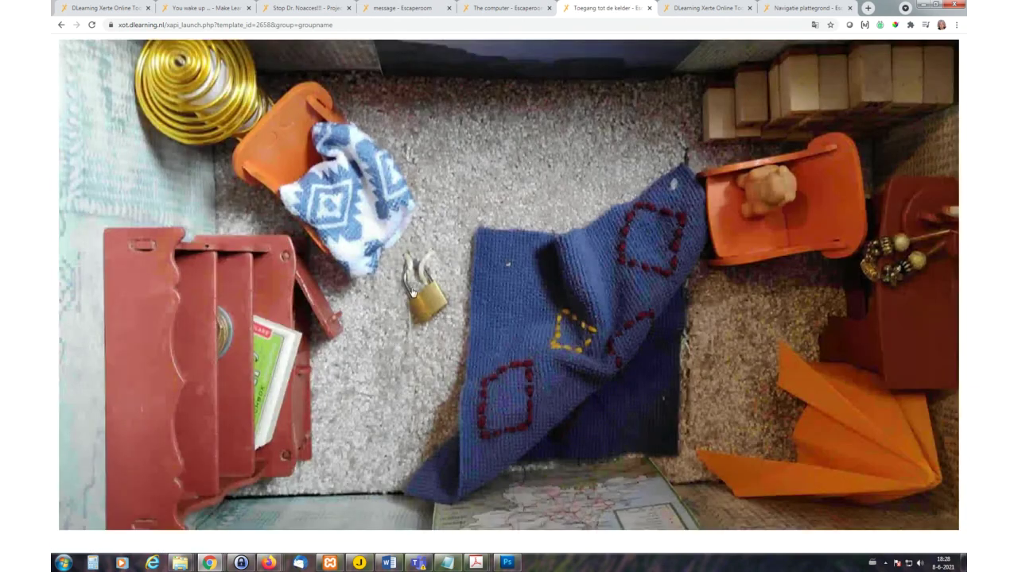
left_click(416, 289)
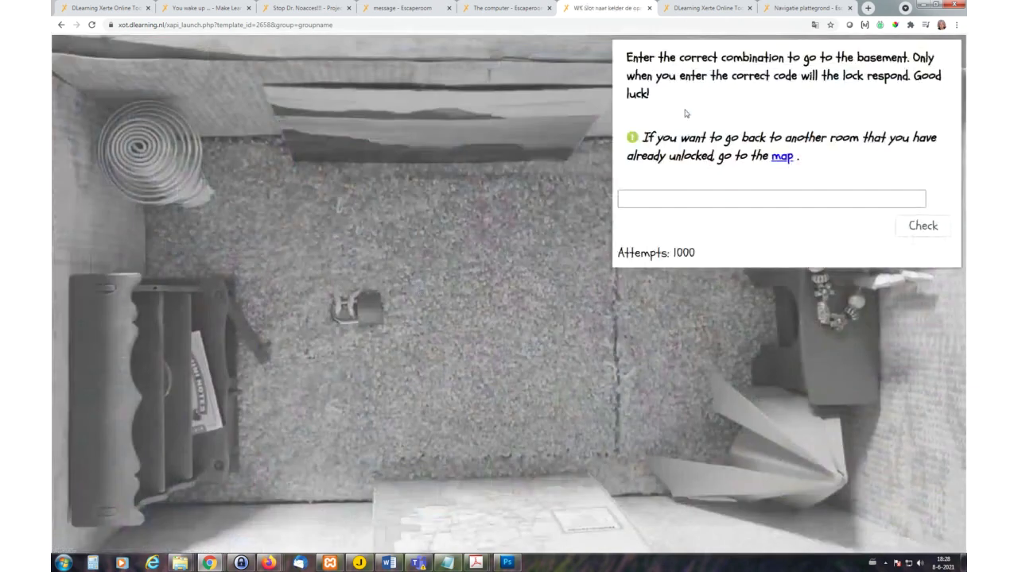
left_click(684, 195)
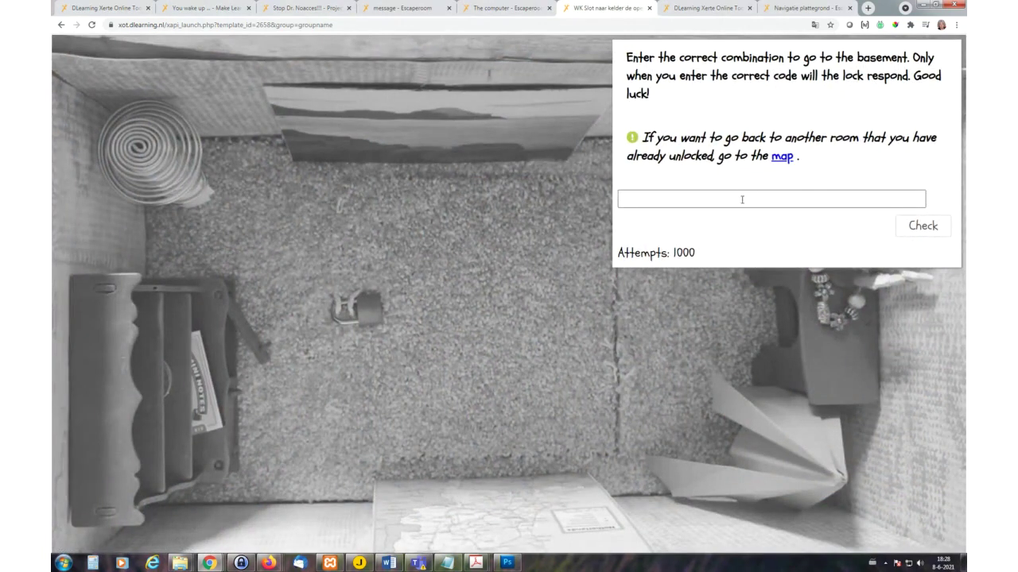
left_click(783, 158)
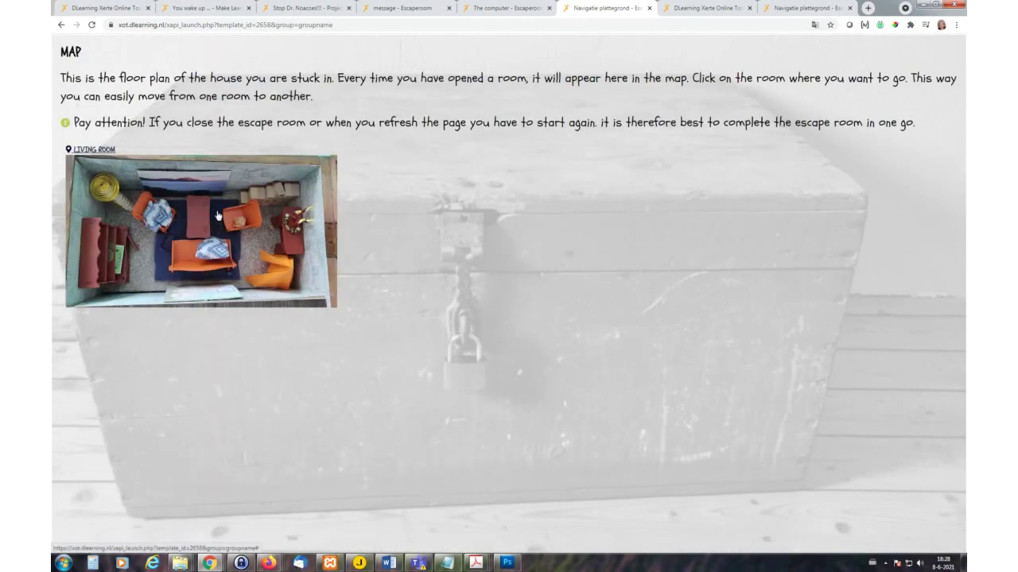
left_click(218, 215)
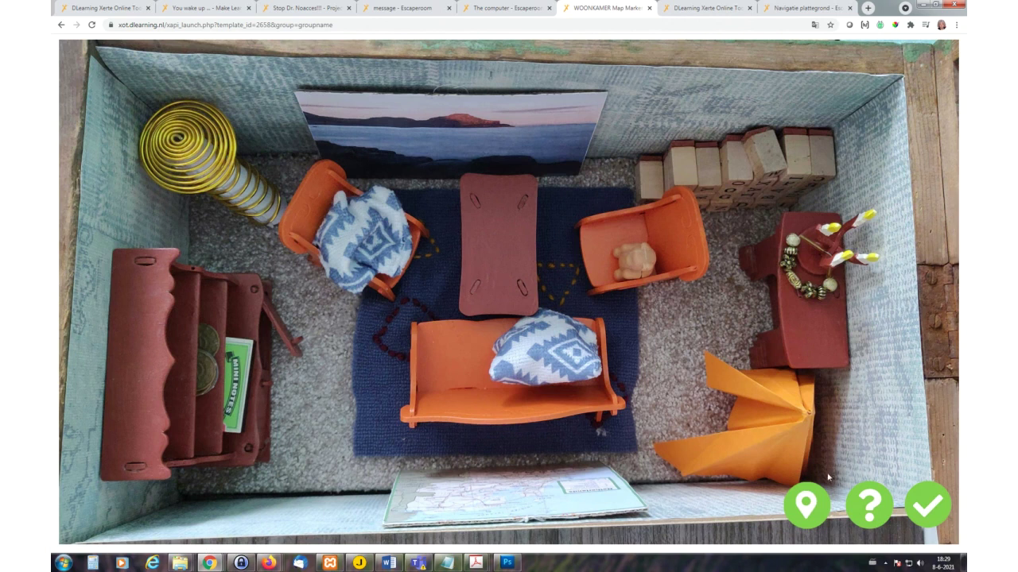
Step: Reveal the living-room hints about visited cities, going back to the living room via the map each time
left_click(871, 505)
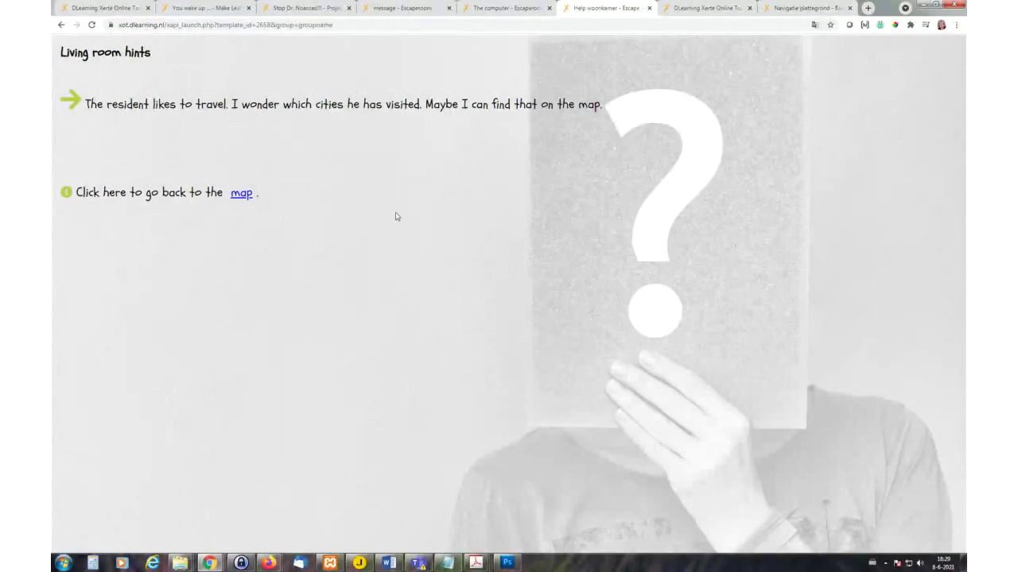
left_click(242, 195)
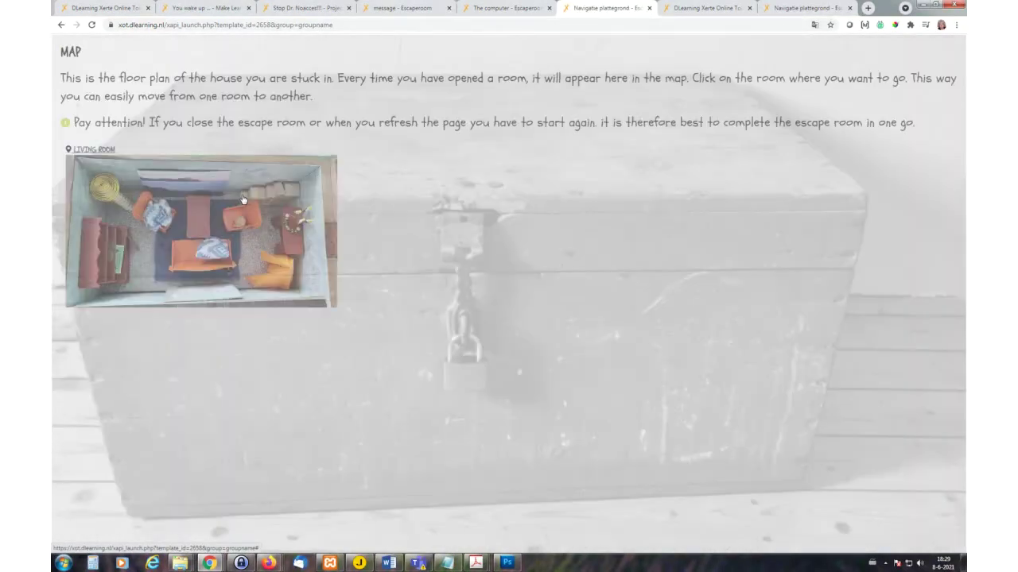
left_click(218, 224)
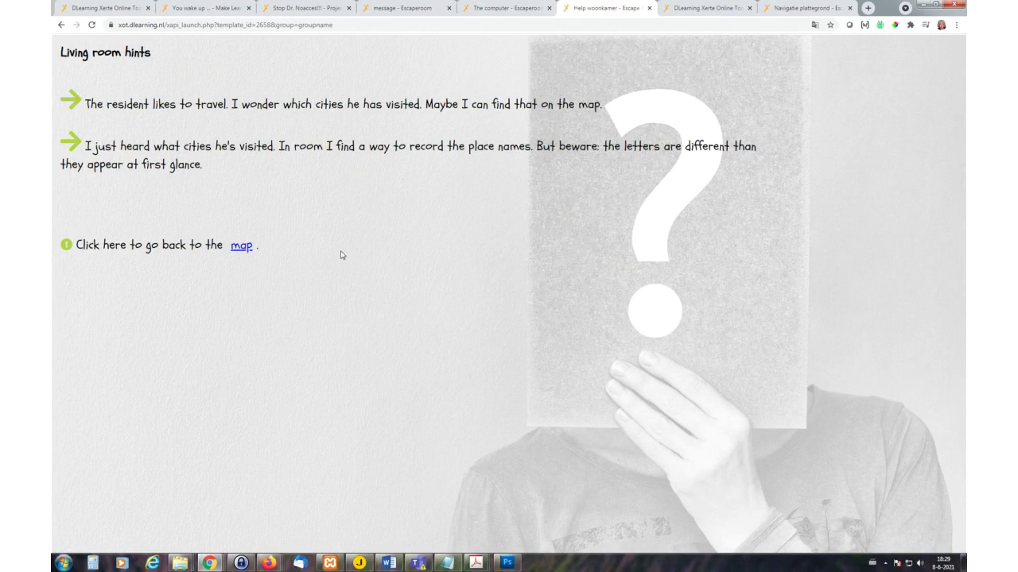
left_click(237, 256)
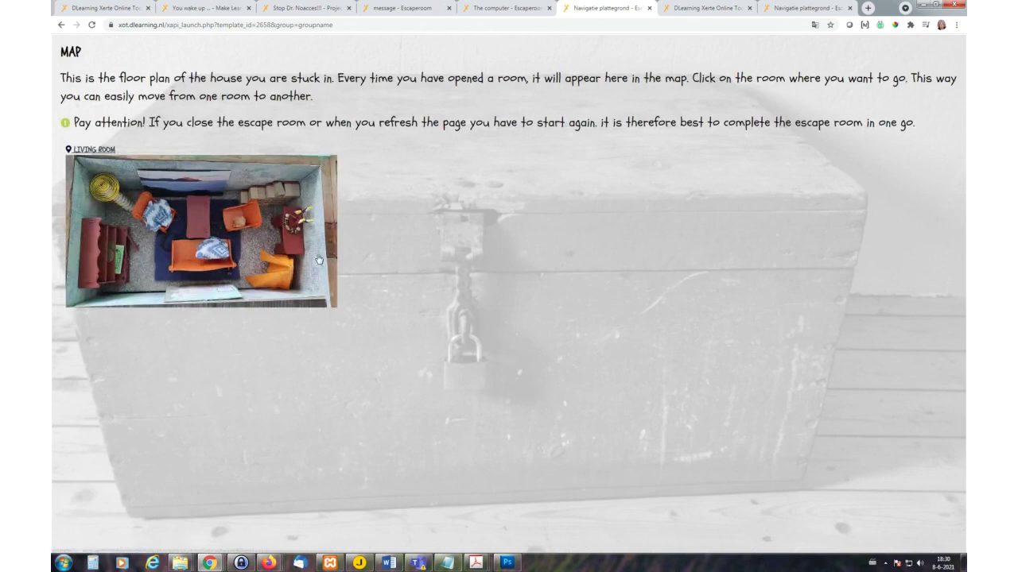
left_click(288, 245)
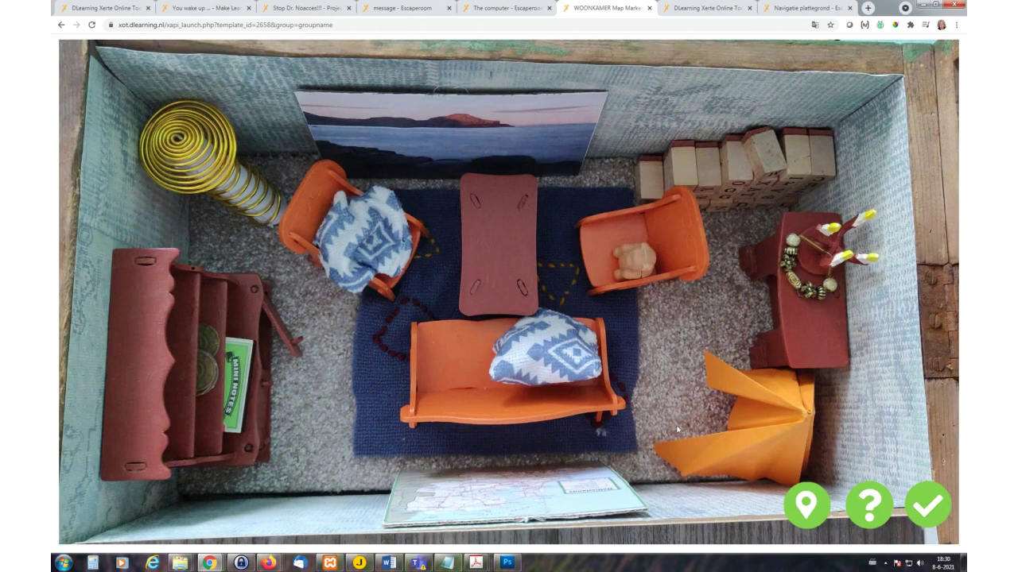
Step: Unlock the next room with the combination 'afdek' and enter the KEUKEN kitchen
left_click(927, 507)
left_click(729, 143)
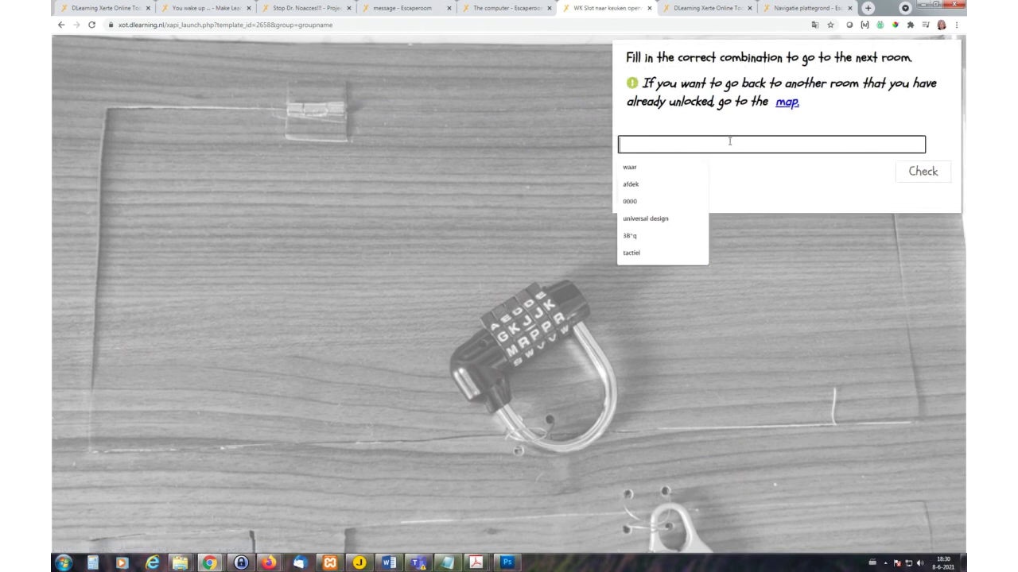
type("afdek")
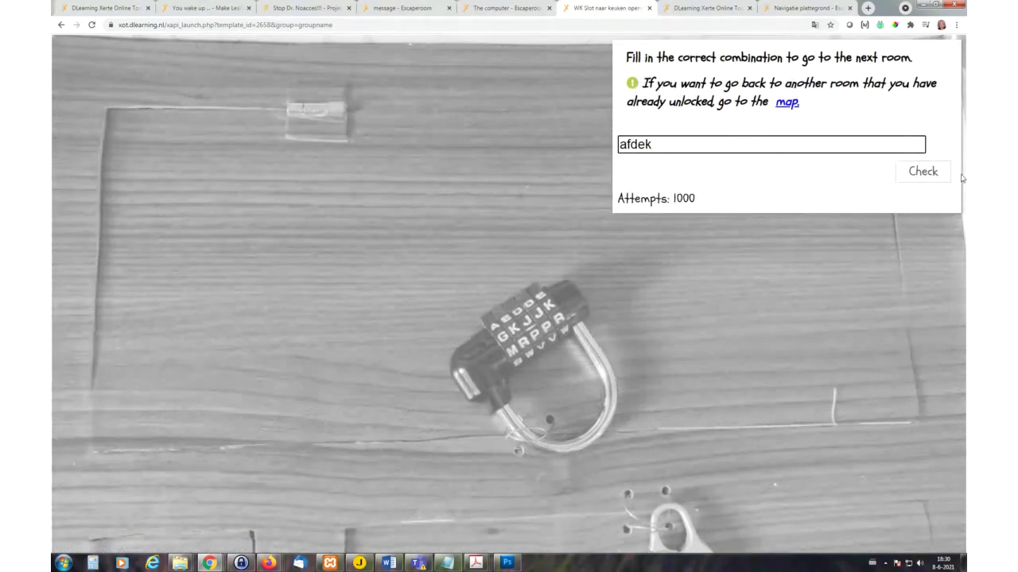
left_click(923, 171)
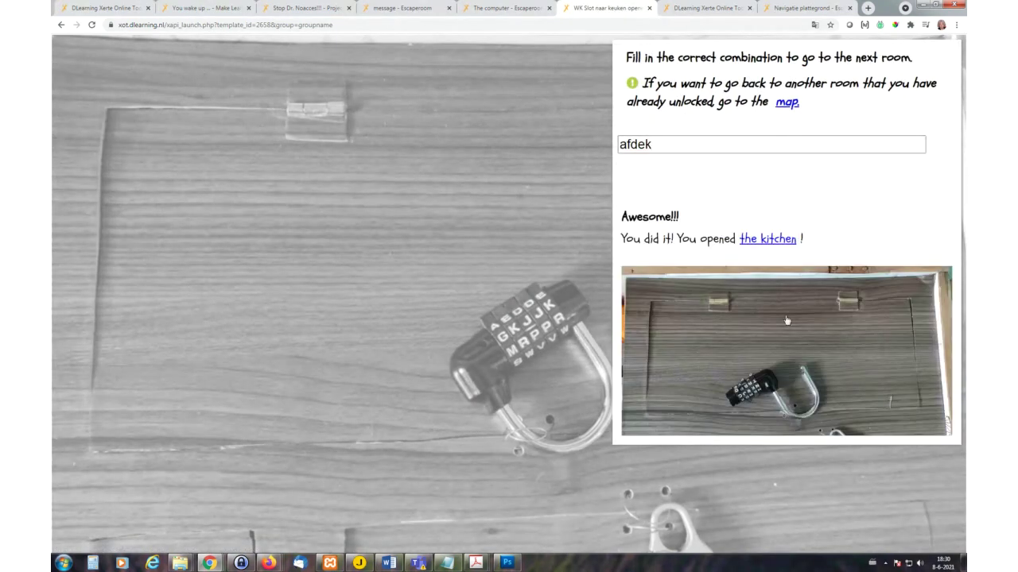
left_click(775, 241)
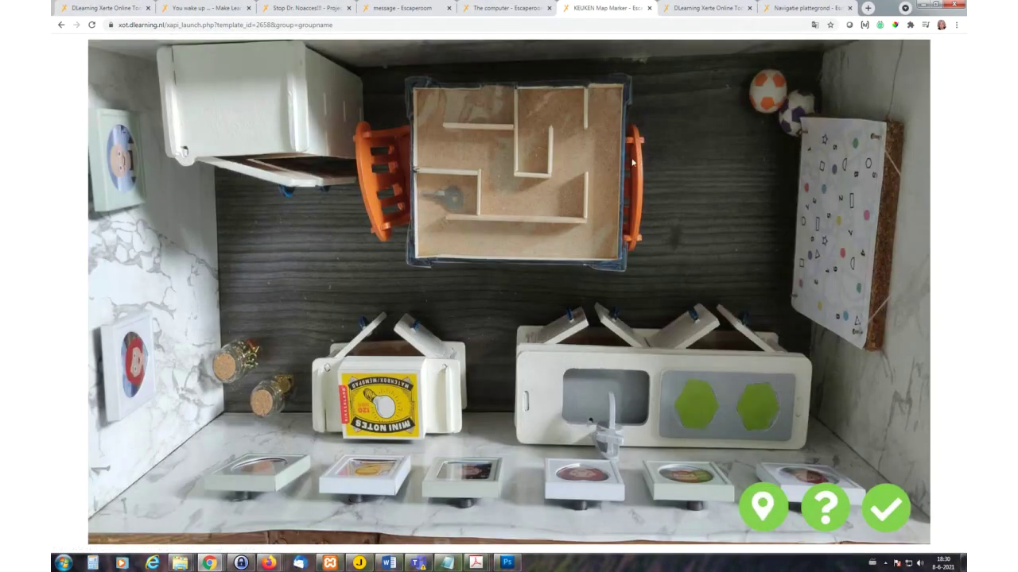
Step: Use the map to visit the living room and kitchen, then switch to the floor-plan navigation page
left_click(762, 507)
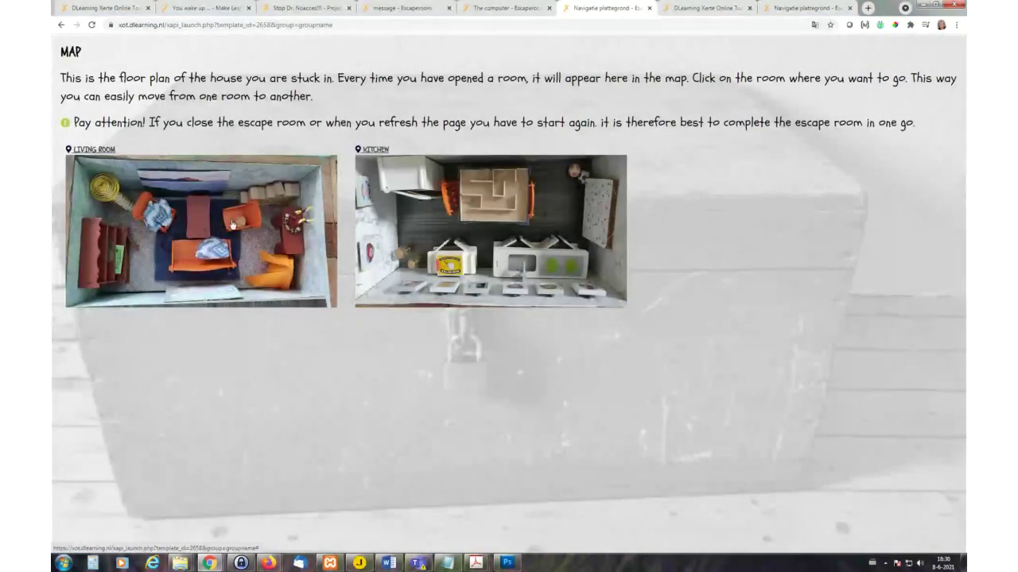
left_click(235, 229)
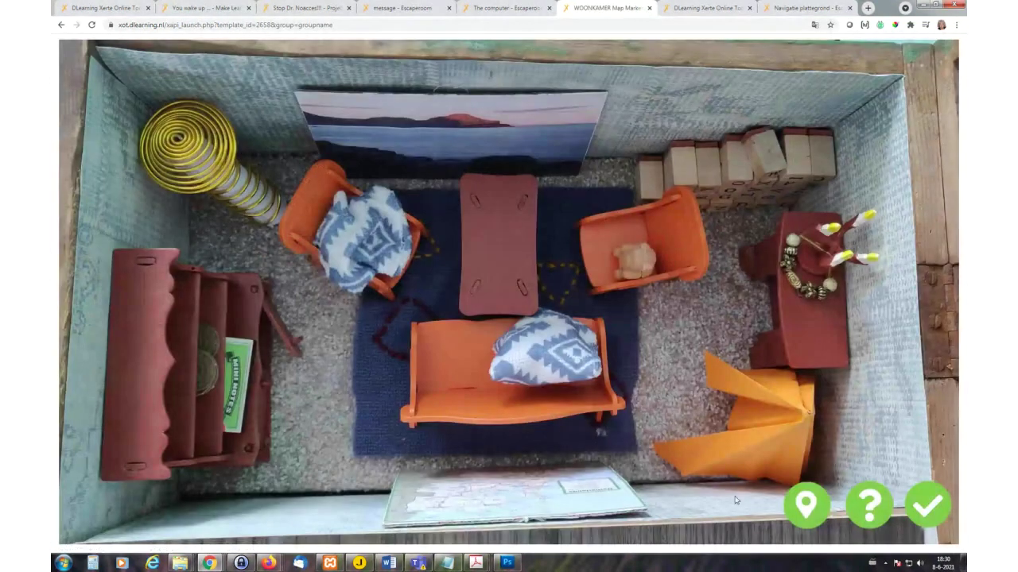
left_click(791, 503)
left_click(473, 234)
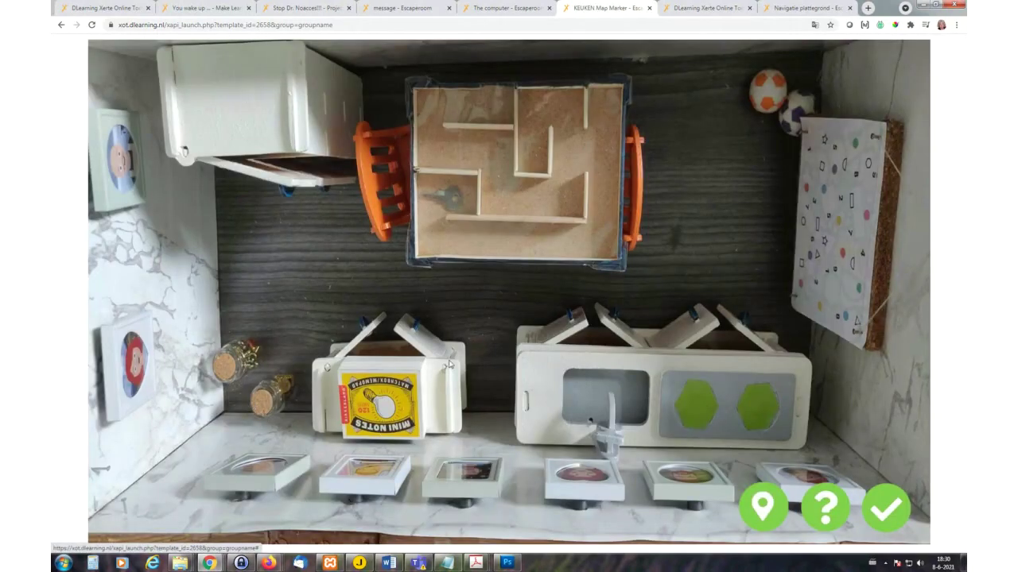
left_click(804, 8)
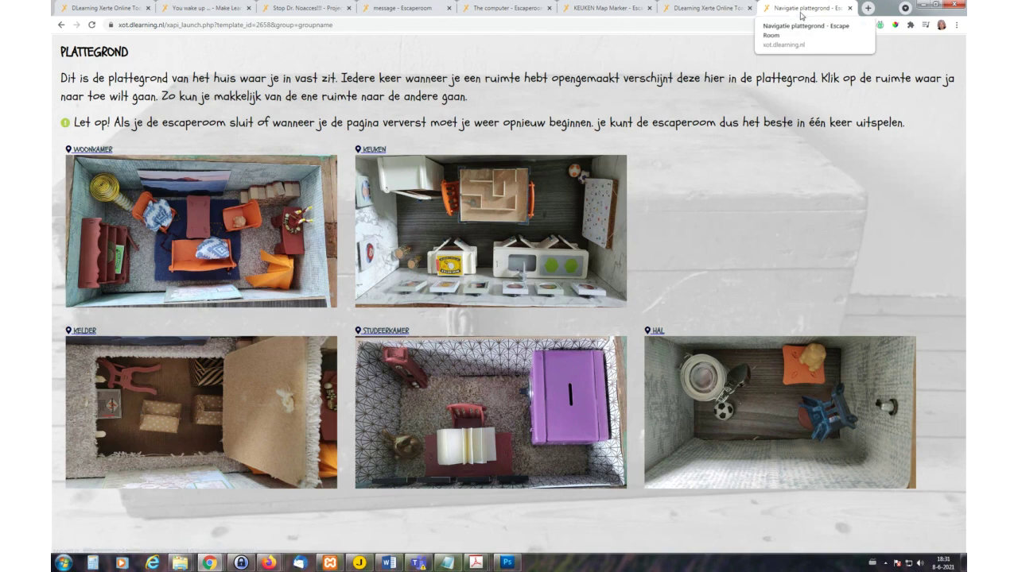
Step: Back on the kitchen page, read the KAREL photo-frame clue and view the photo of the two balls
left_click(686, 10)
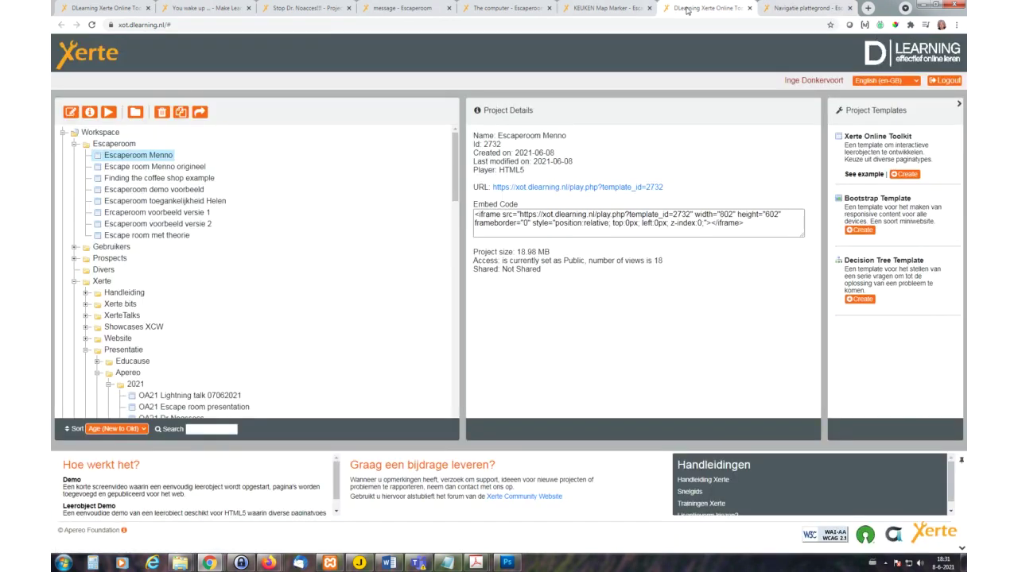
left_click(617, 14)
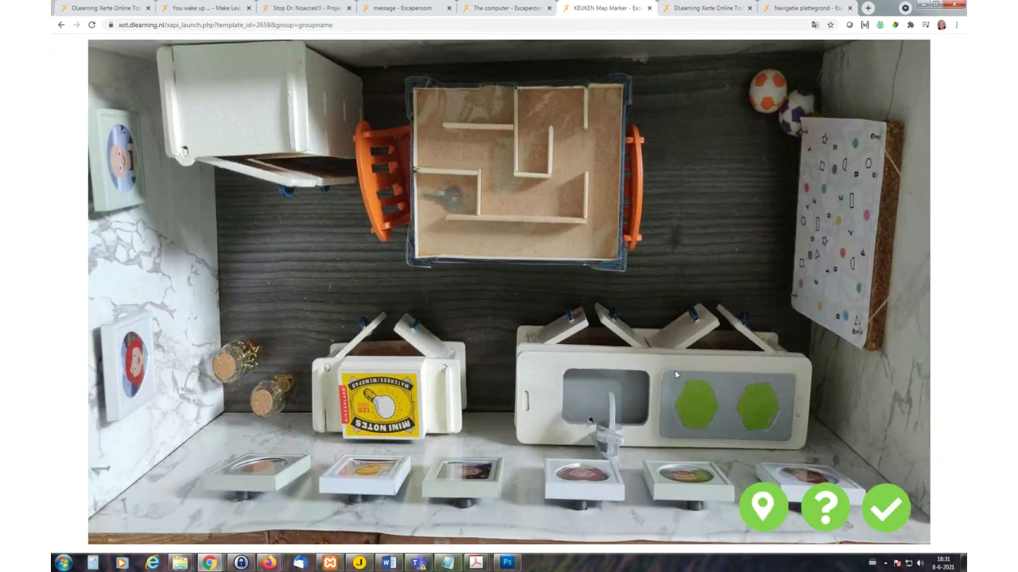
left_click(463, 482)
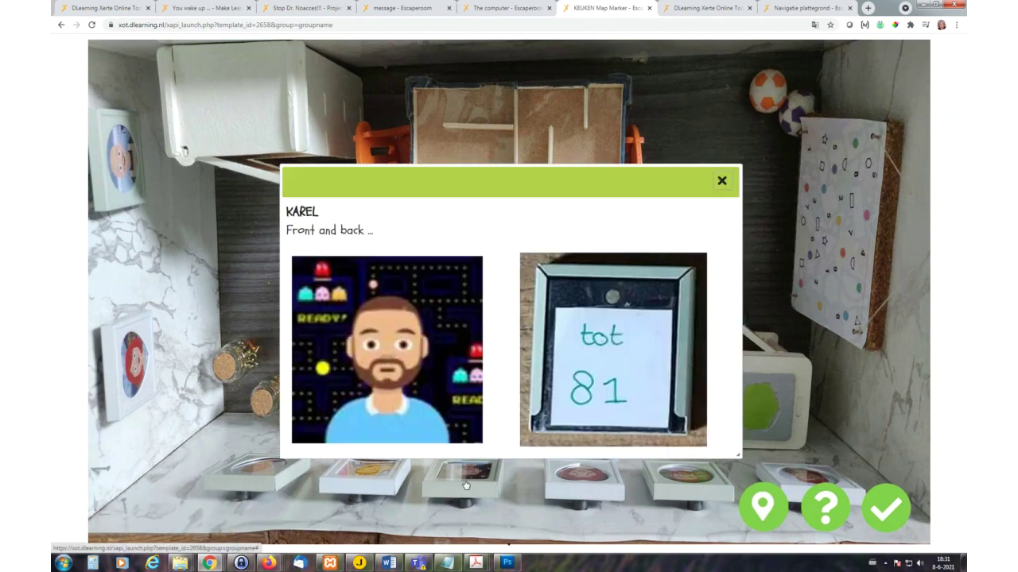
left_click(722, 182)
left_click(768, 100)
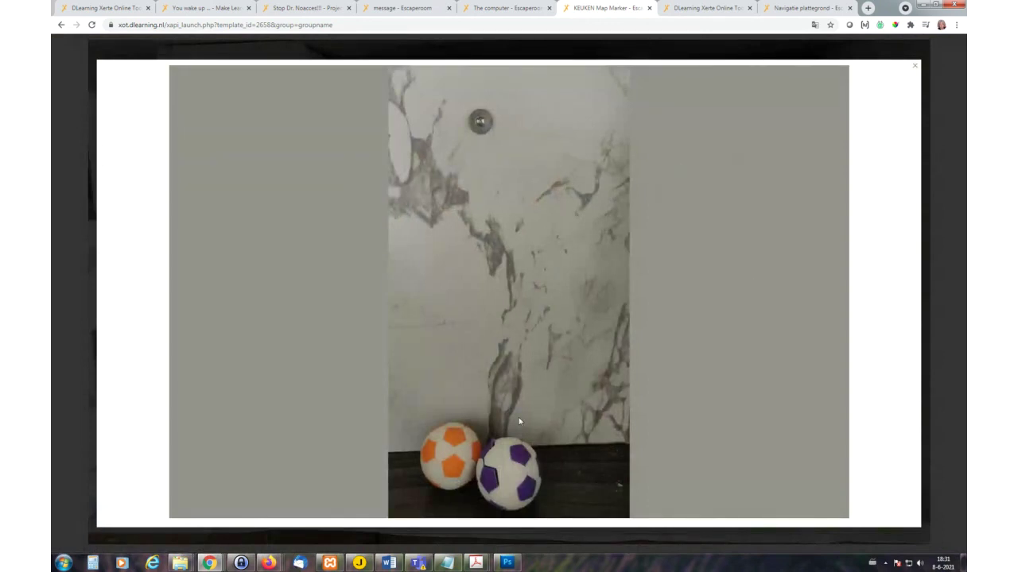
left_click(915, 71)
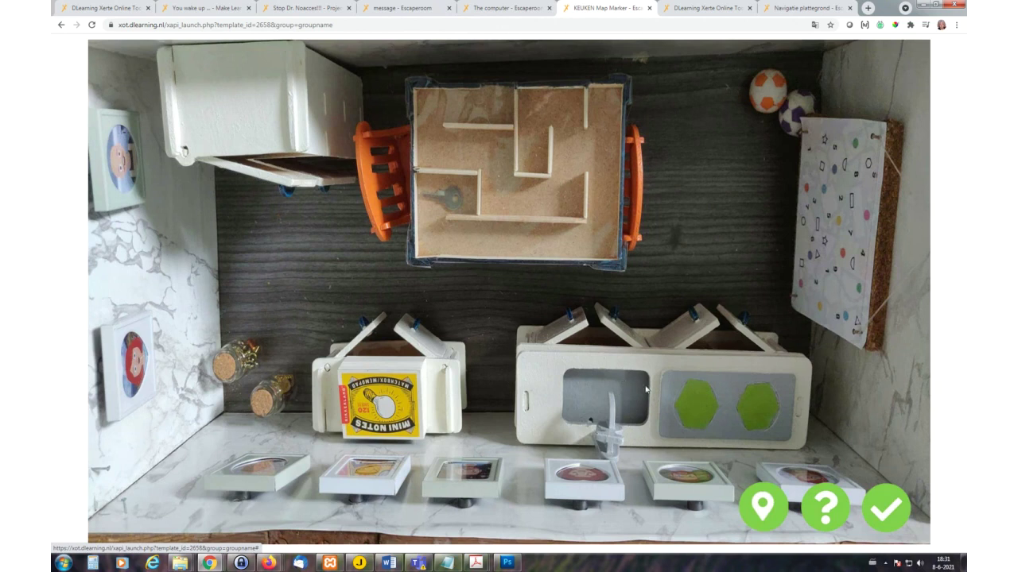
Step: On the Xerte project page, select 'OA21 Escaperoom demo example' in the Apereo 2021 folder
left_click(709, 9)
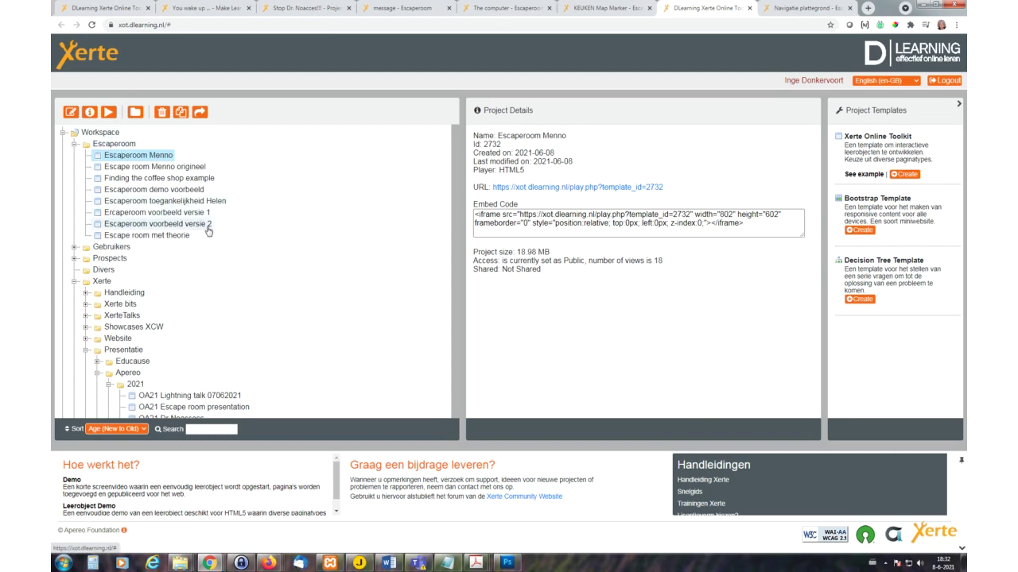
scroll(253, 259, "down", 2)
scroll(257, 262, "down", 1)
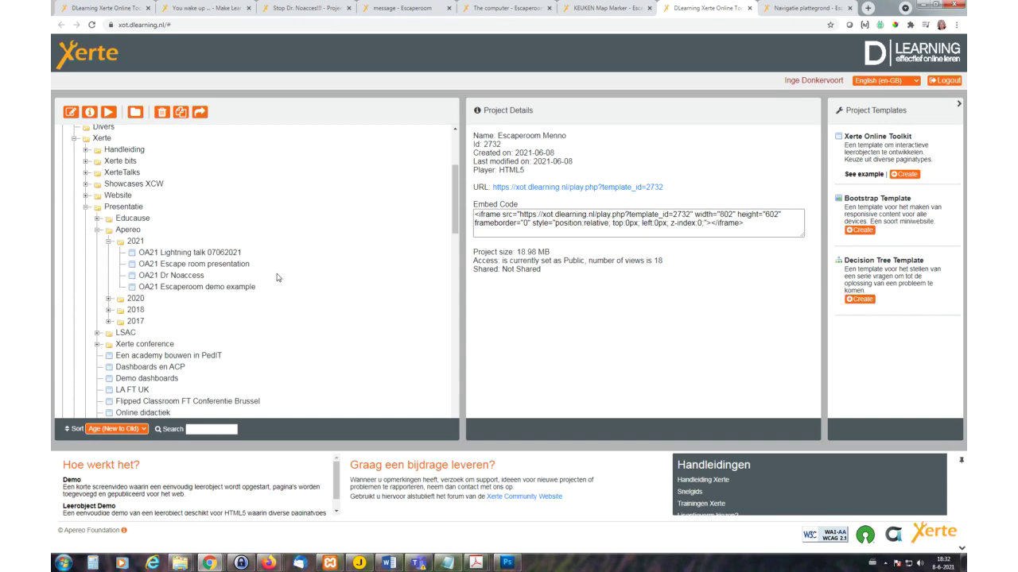
left_click(252, 287)
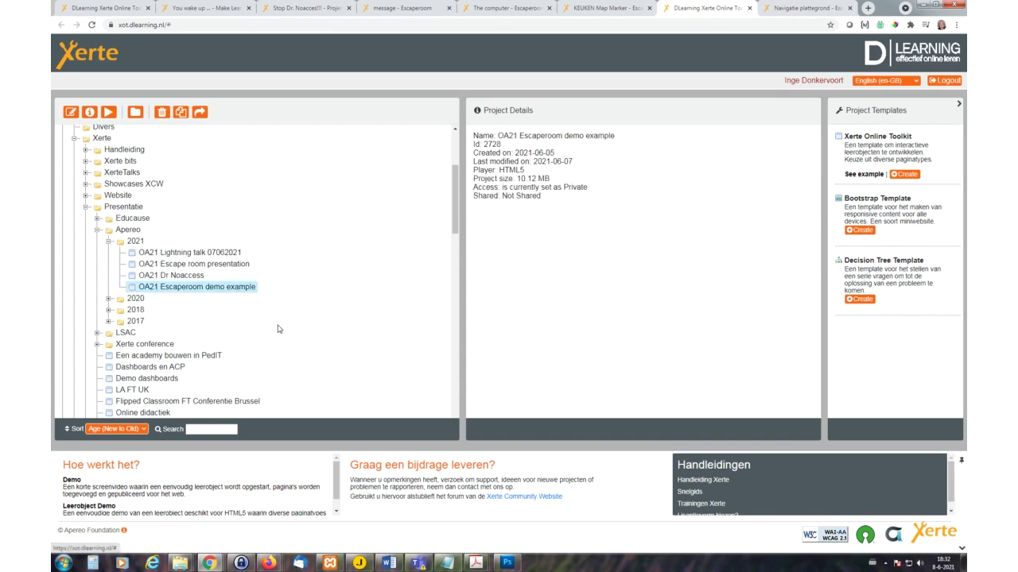
left_click(108, 112)
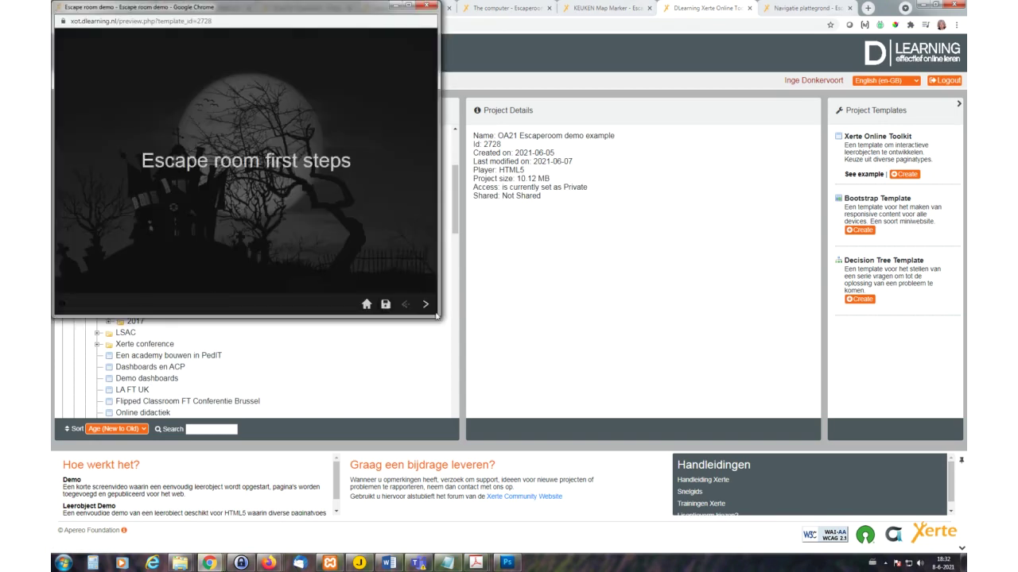
left_click_drag(437, 315, 877, 515)
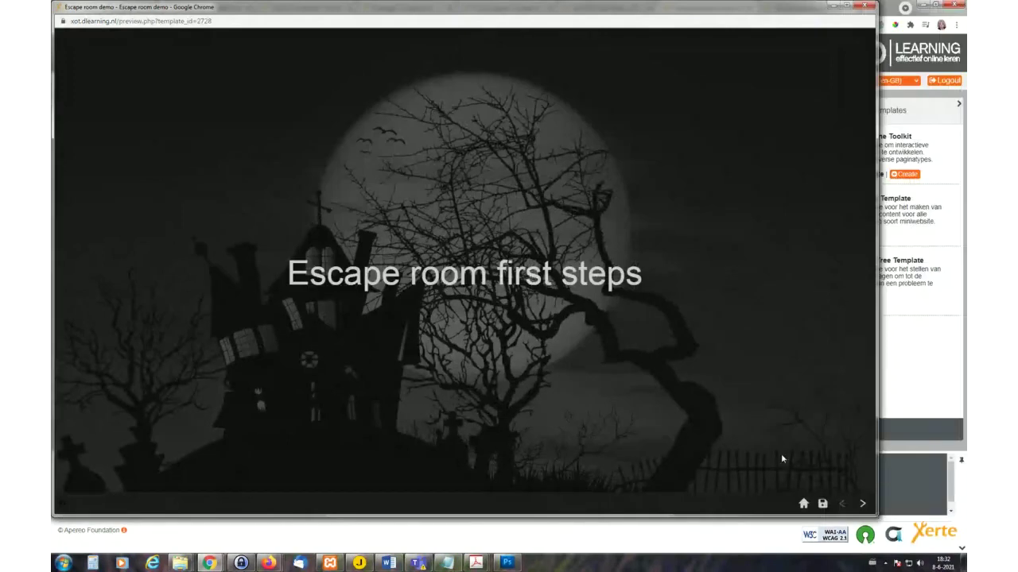
left_click(862, 505)
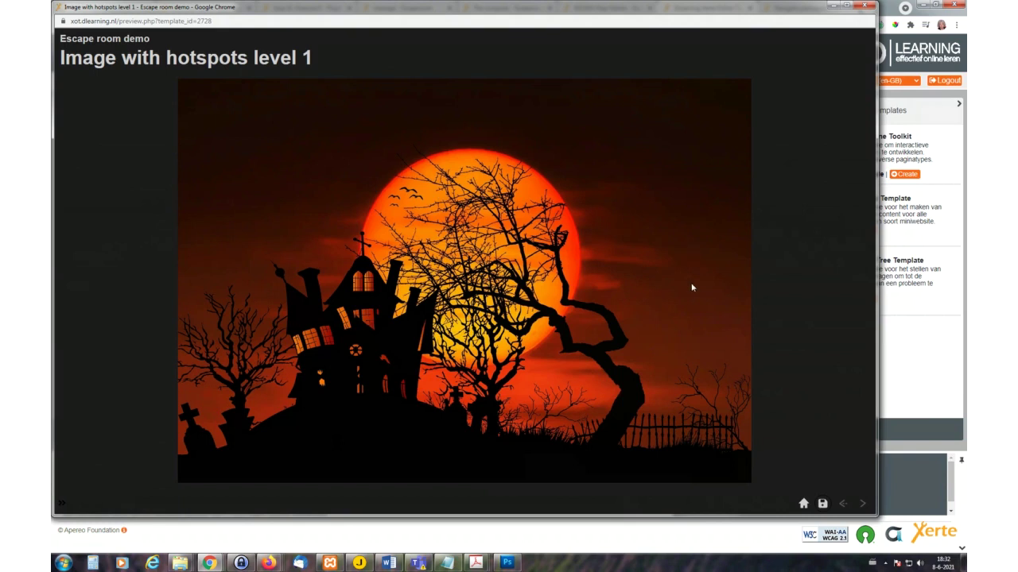
left_click(685, 435)
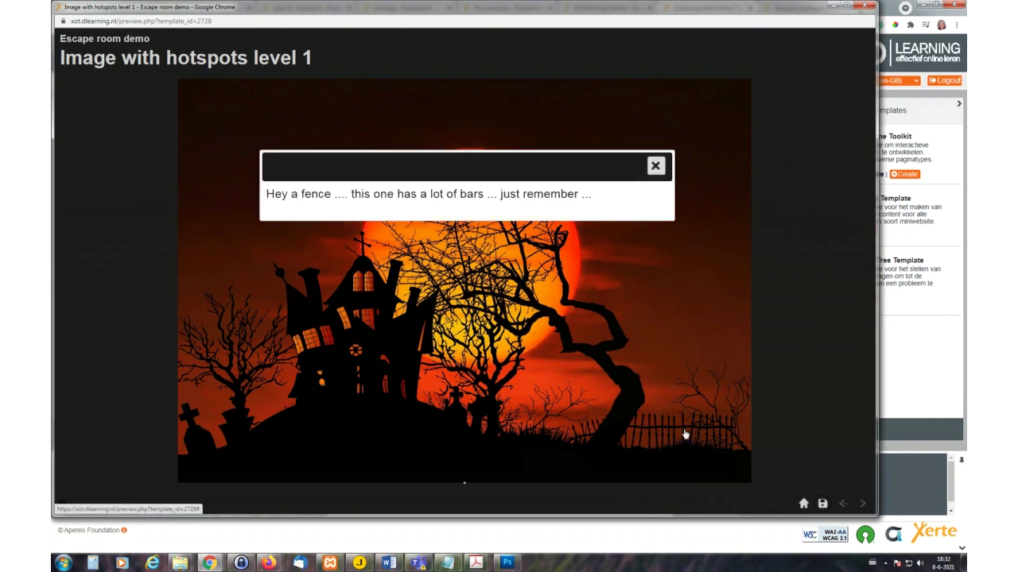
left_click(655, 165)
left_click(234, 425)
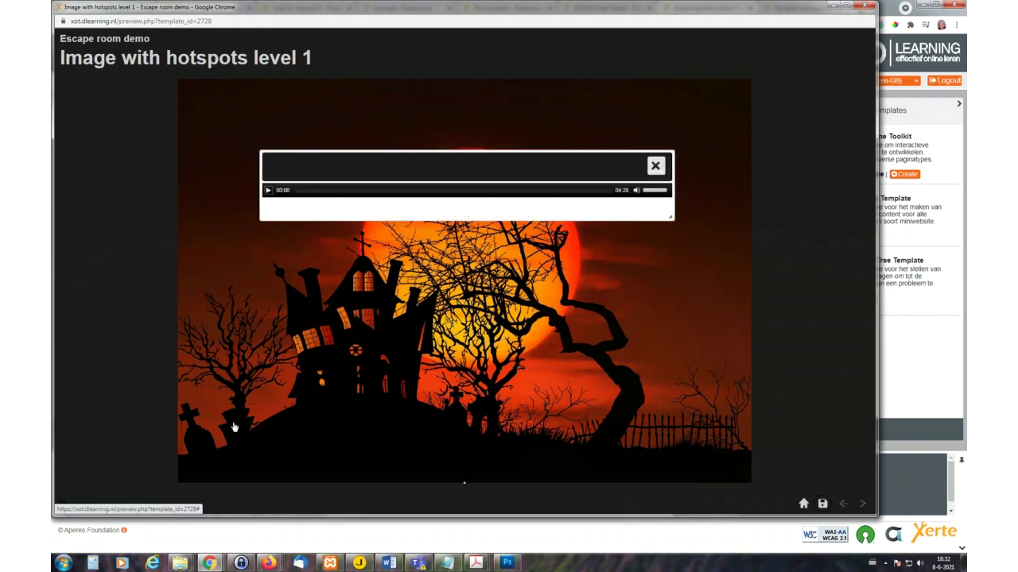
left_click(655, 166)
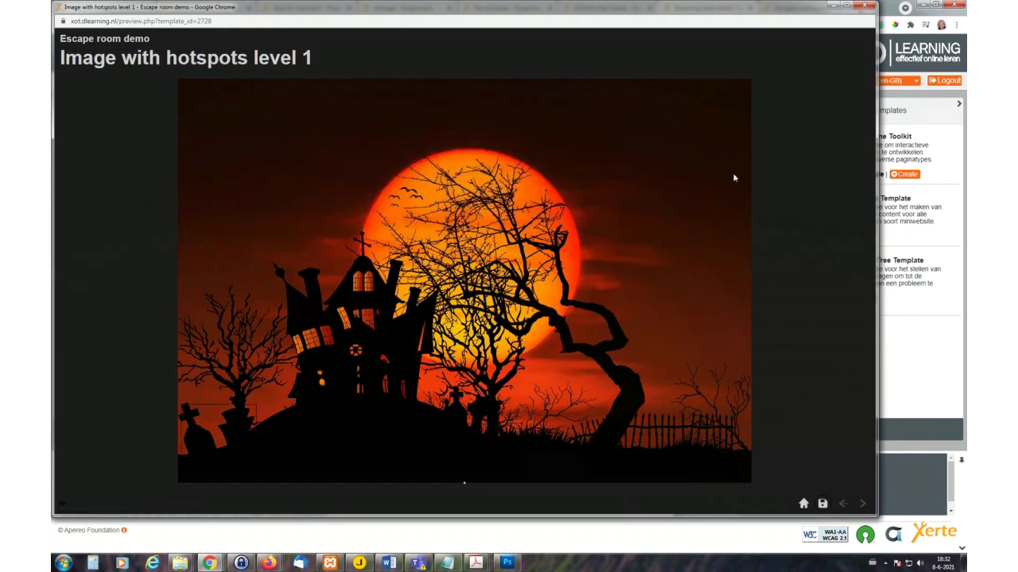
left_click(365, 341)
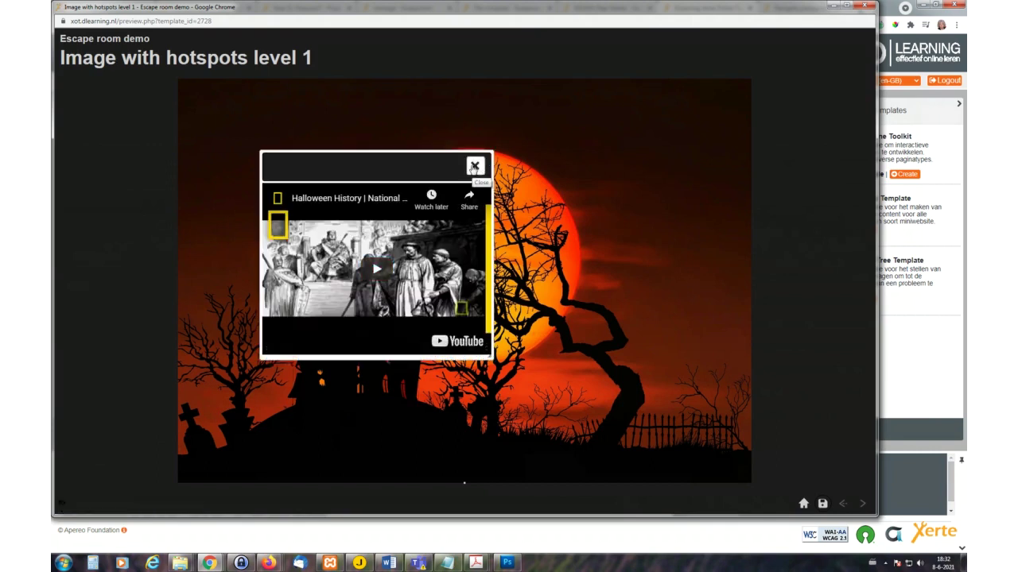
left_click(474, 167)
left_click(515, 230)
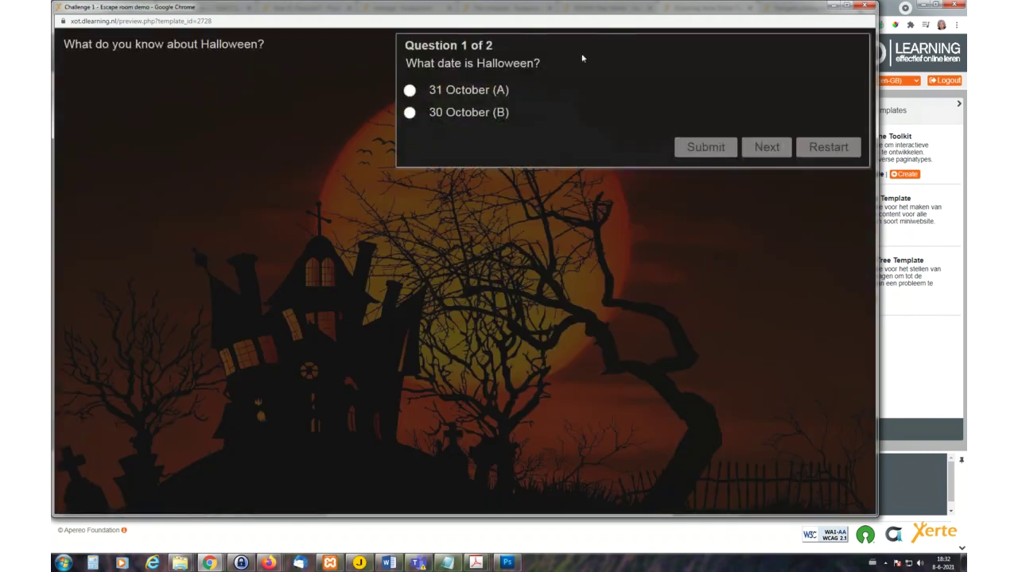
left_click(409, 91)
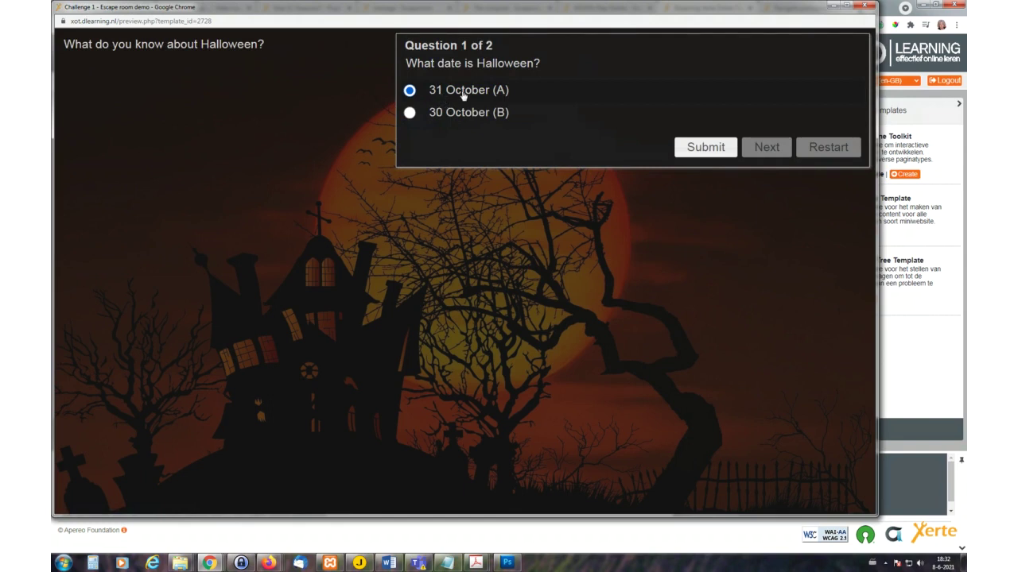
left_click(708, 150)
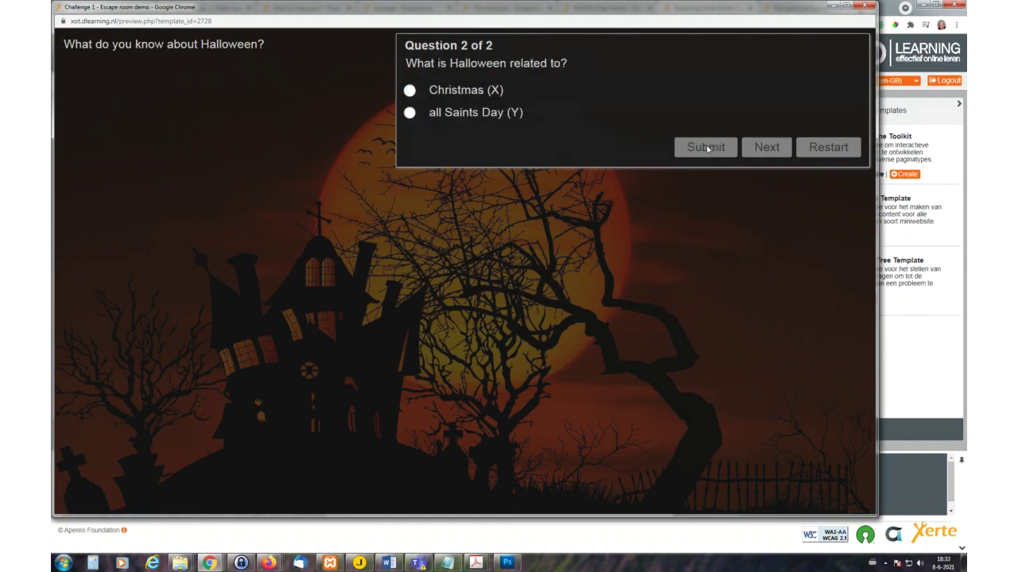
left_click(411, 113)
left_click(705, 150)
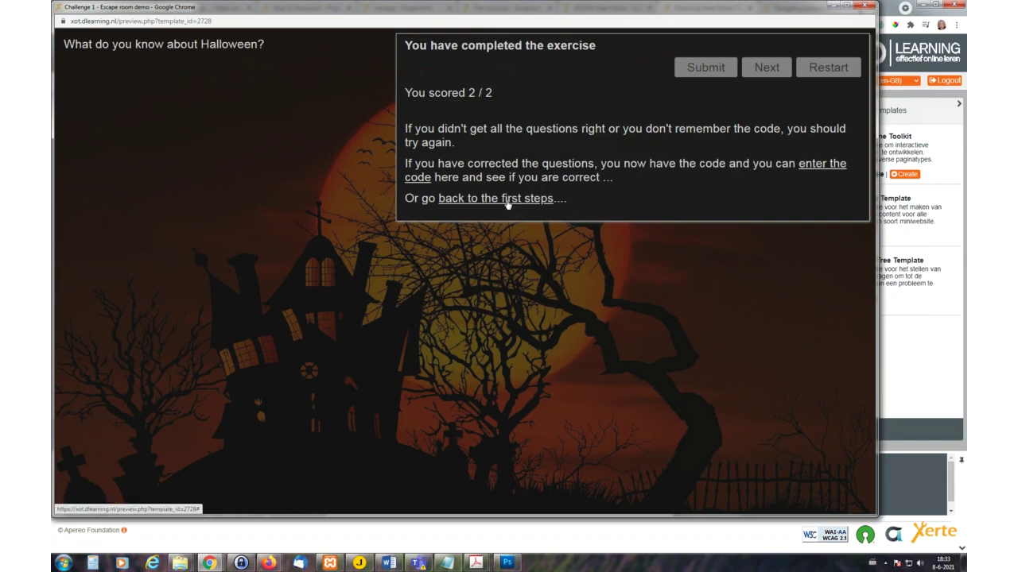
left_click(817, 165)
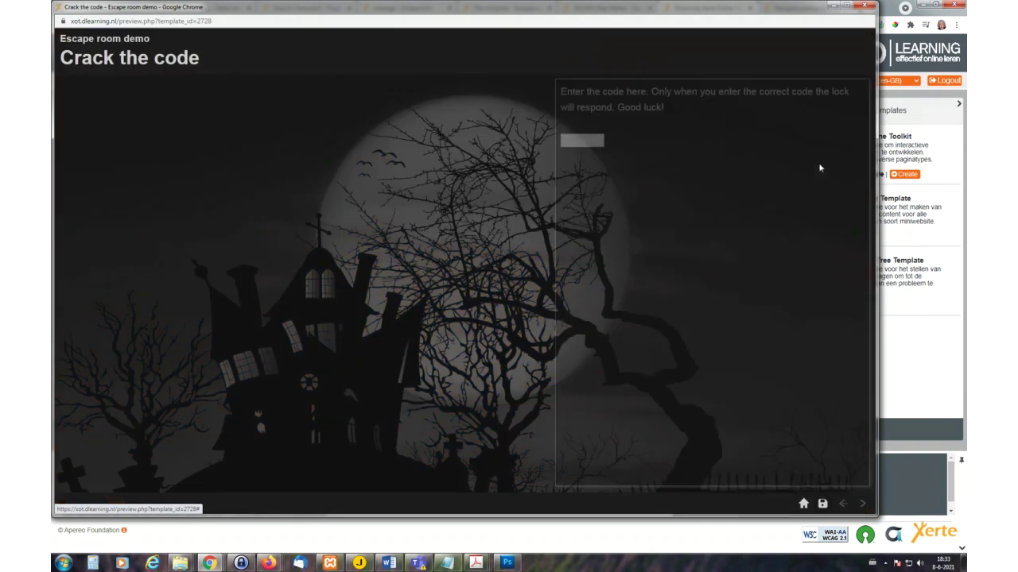
left_click(595, 140)
type("AY")
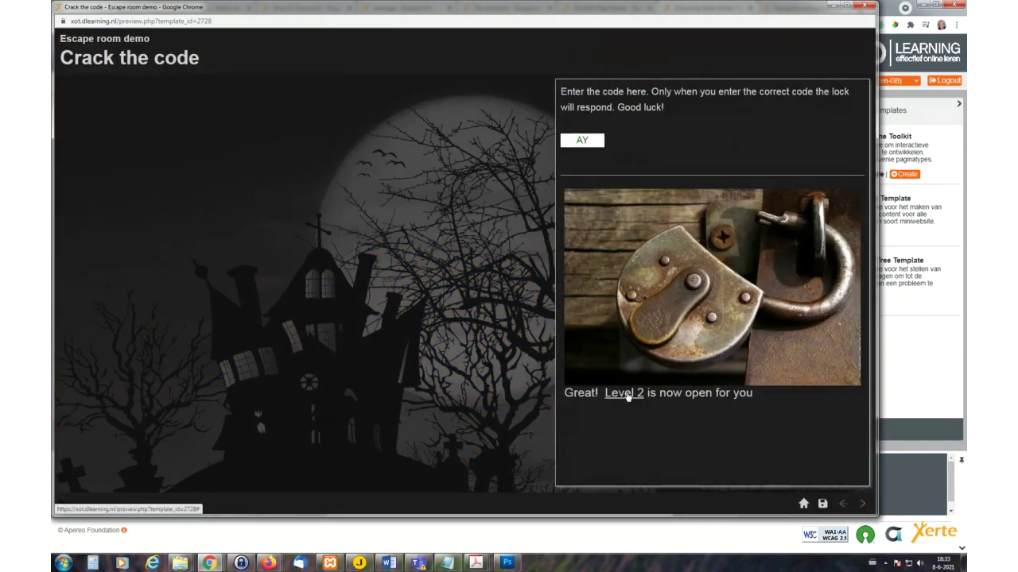
left_click(626, 395)
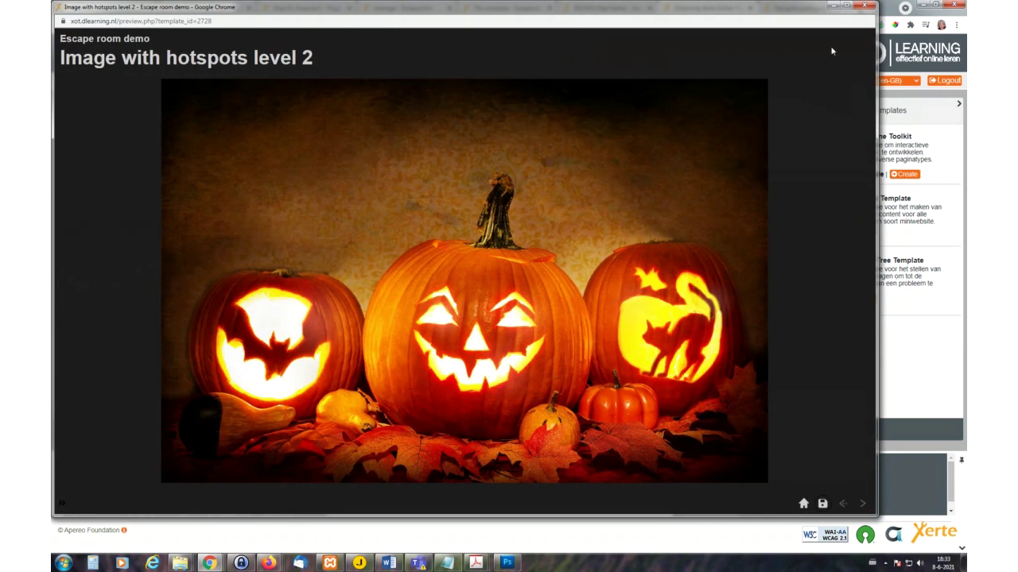
Step: Close the preview, maximize the editor, and select the 'Image with hotspots level 1' page
left_click(865, 6)
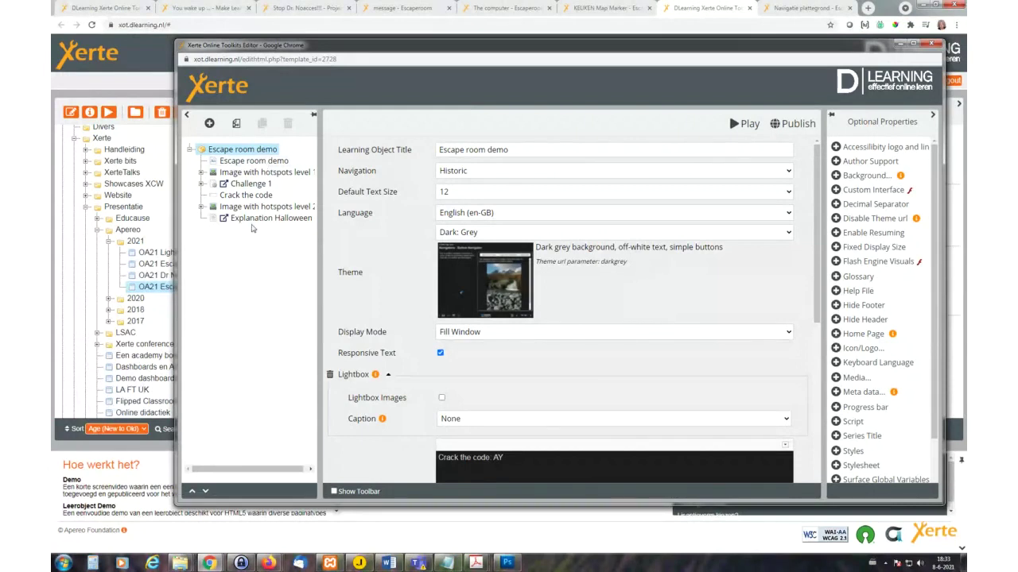
left_click(255, 161)
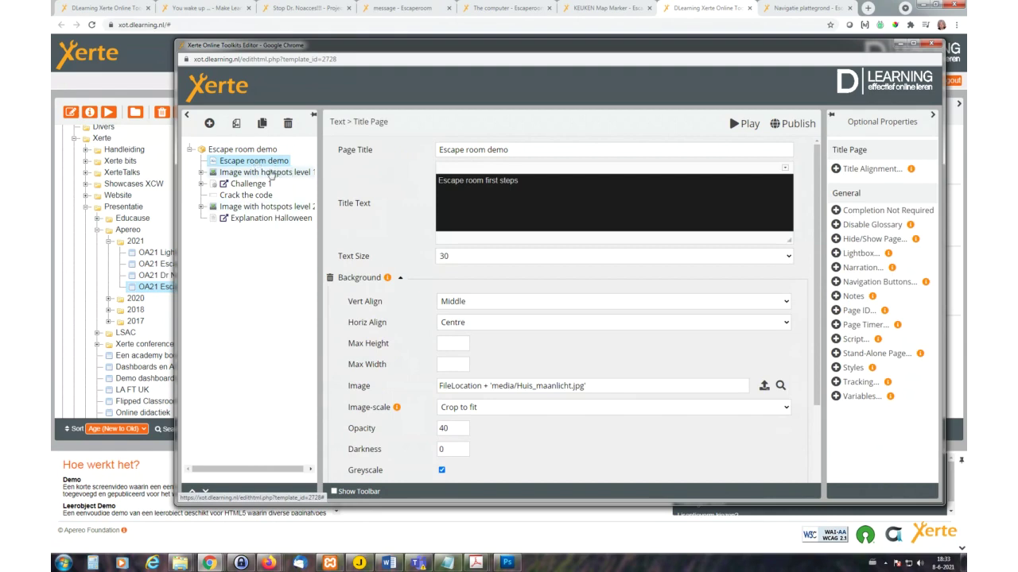
double_click(730, 46)
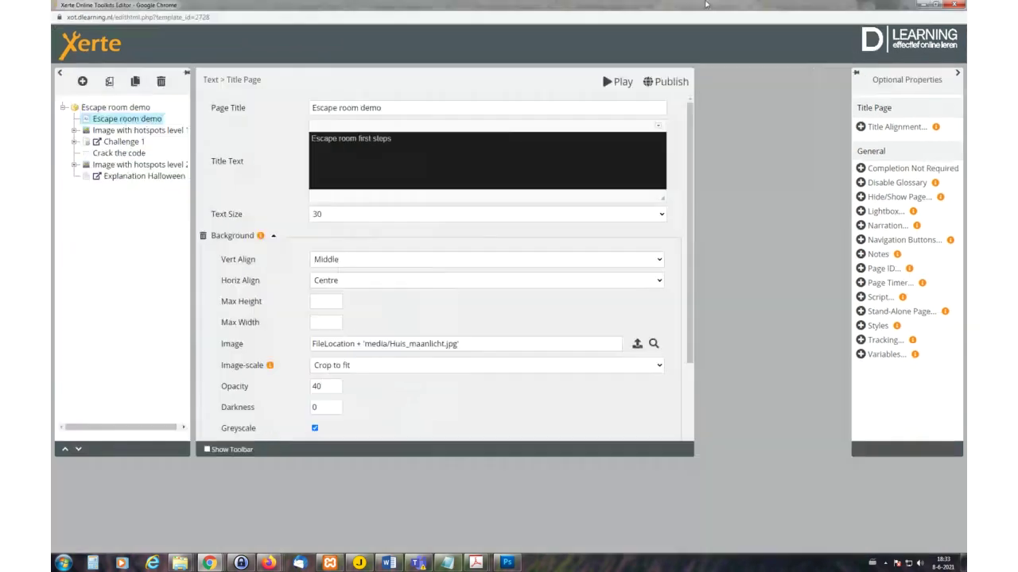
left_click(121, 132)
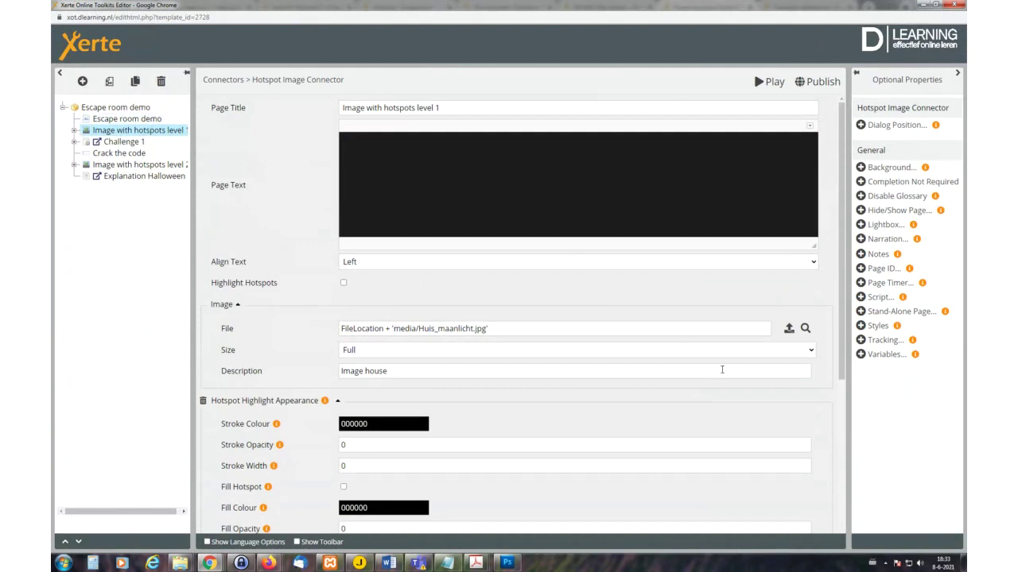
Step: Open the media browser, select Huis_maanlicht.jpg and view its 1920 × 1354 size in the Resize tool
left_click(789, 328)
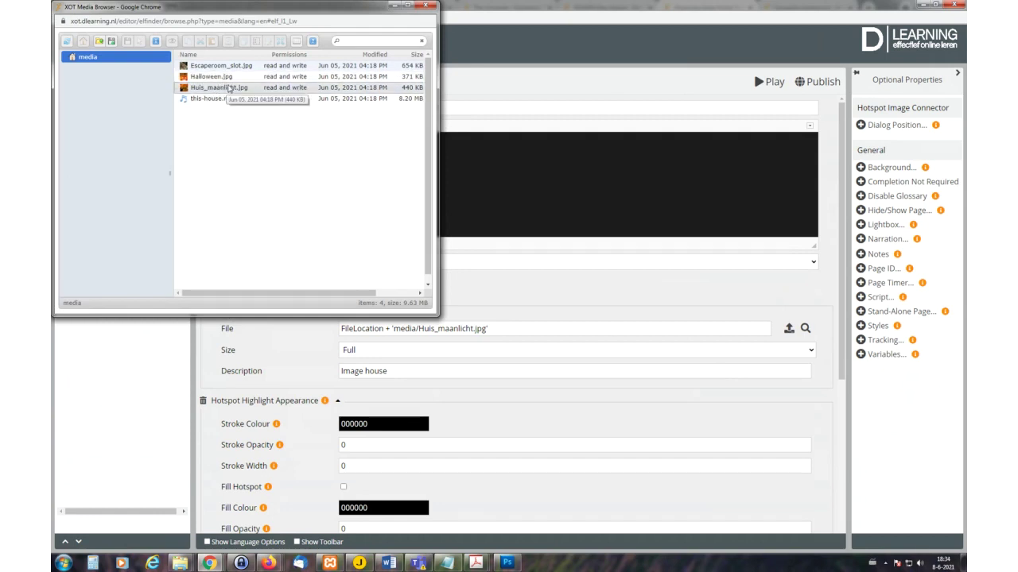
left_click(229, 89)
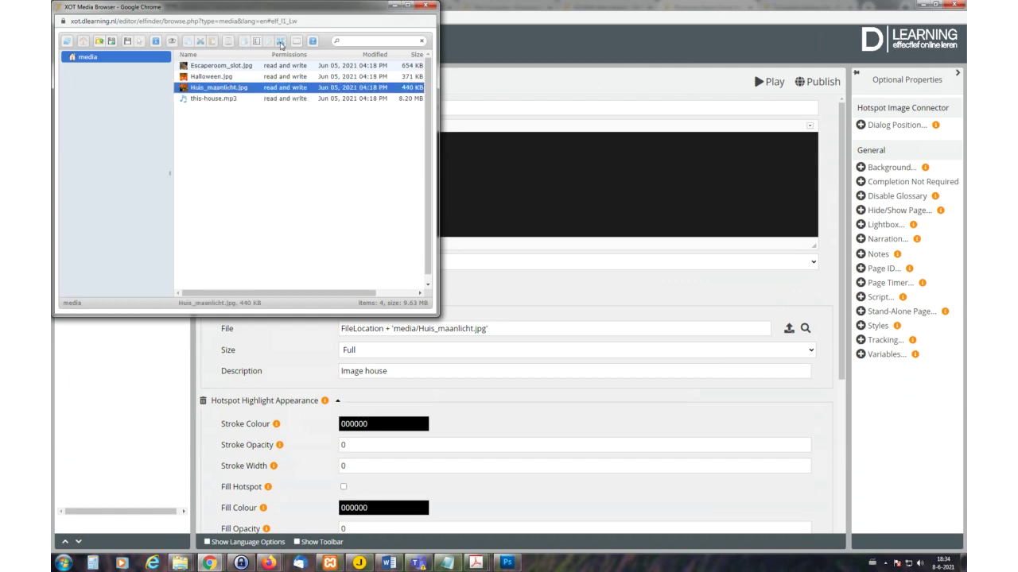
left_click(280, 42)
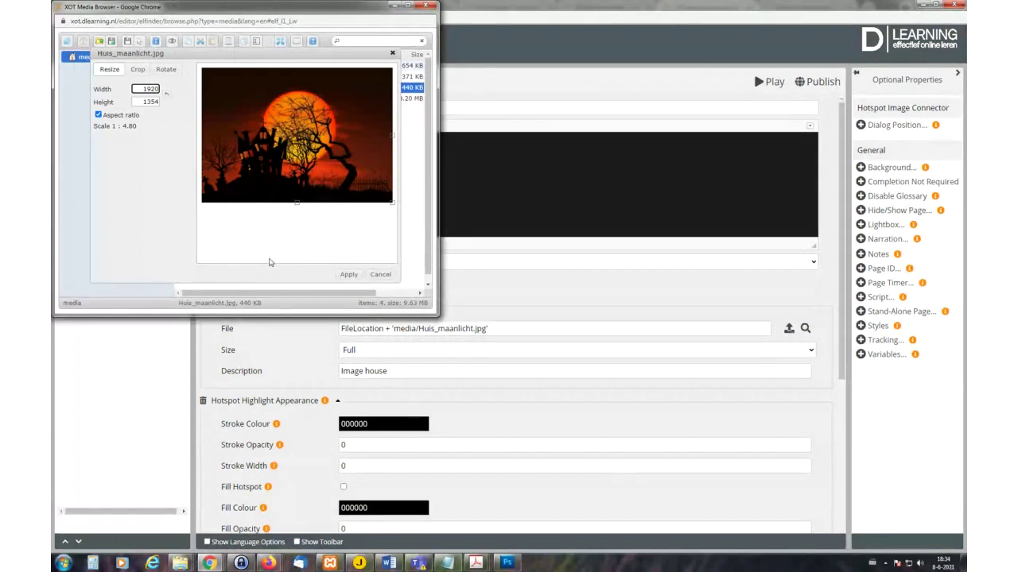
Step: Close the media library, expand the page's hotspots, and view the Challenge 1 hotspot's area on the image
left_click(423, 7)
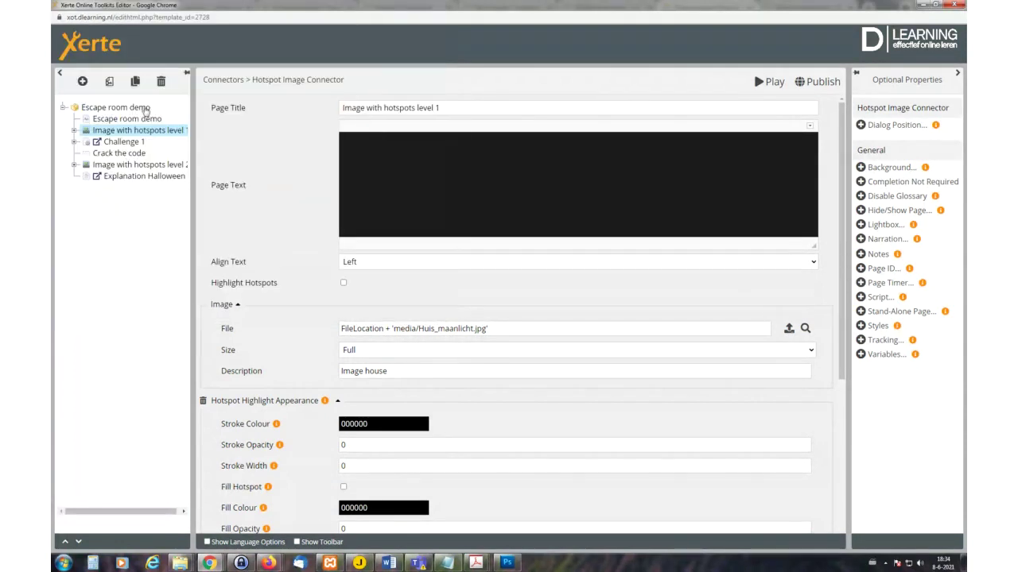
left_click(74, 130)
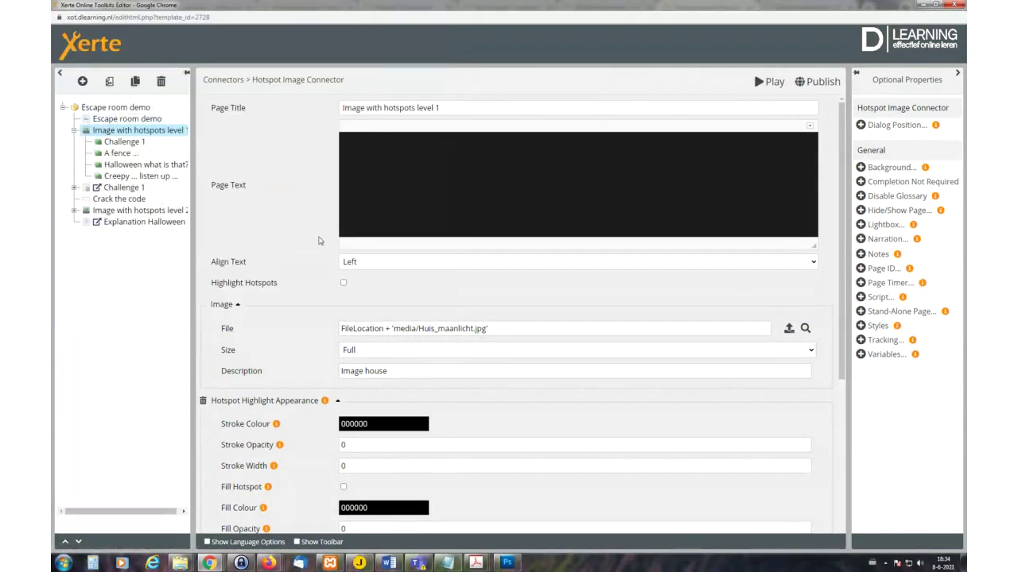
scroll(462, 453, "down", 2)
scroll(462, 453, "down", 2)
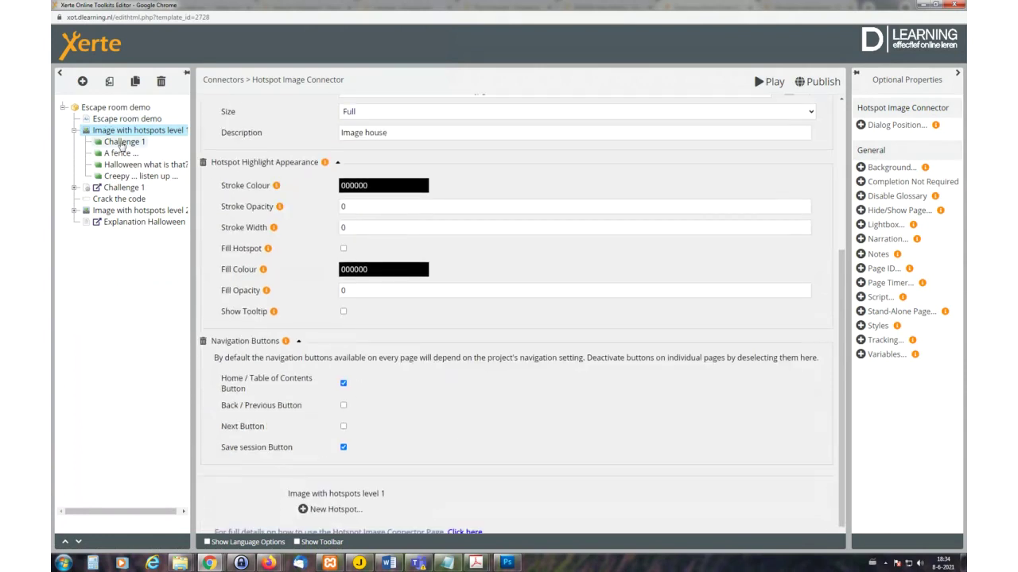
left_click(121, 143)
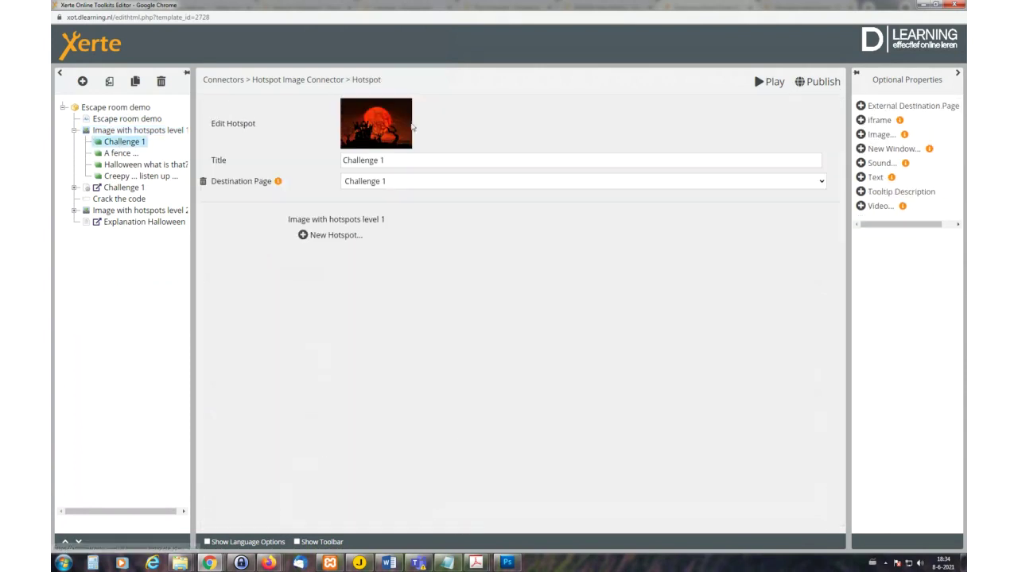
left_click(395, 129)
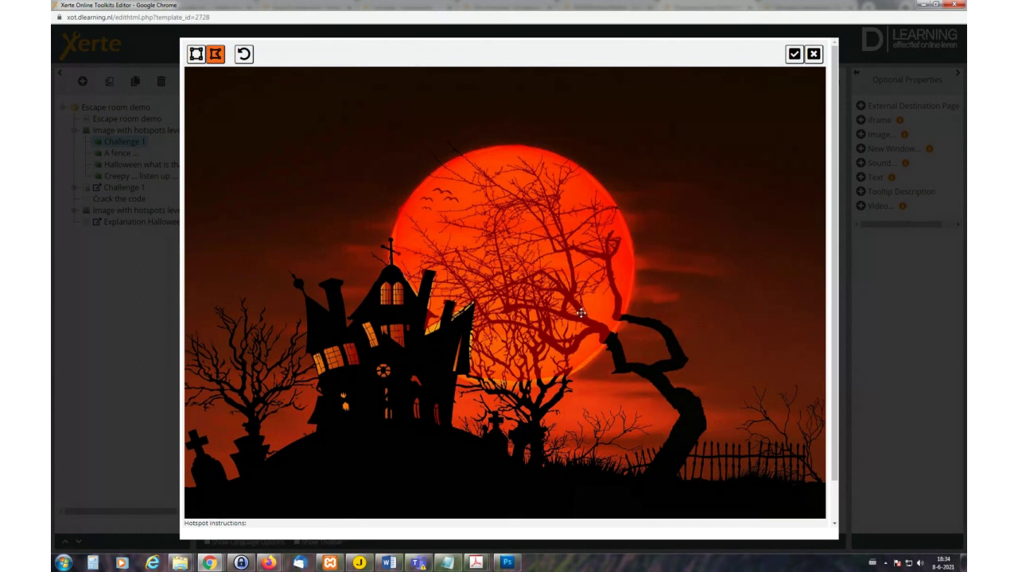
left_click(814, 55)
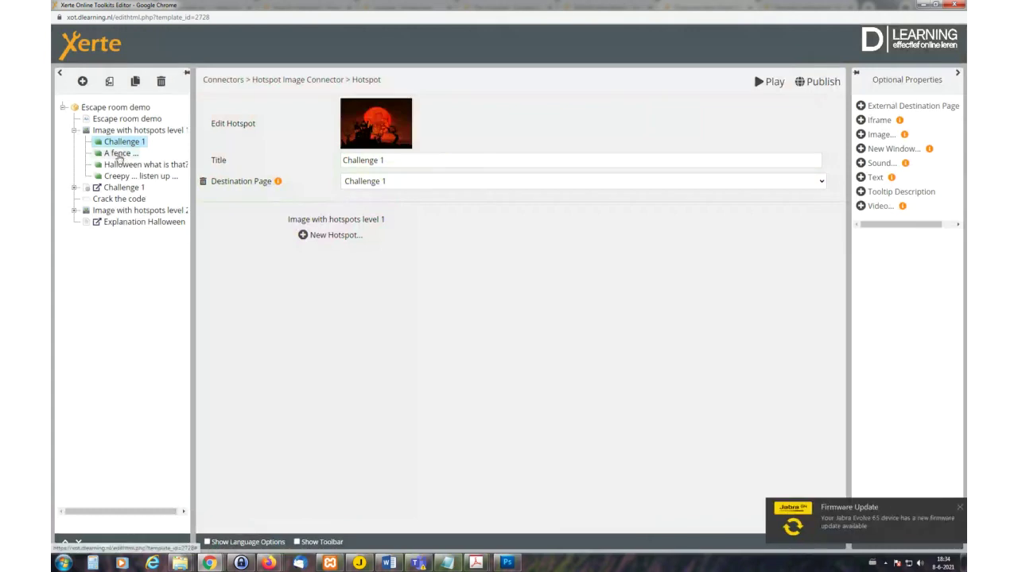
Step: Open the 'A fence ...' hotspot's settings and view its area on the image
left_click(118, 153)
left_click(380, 126)
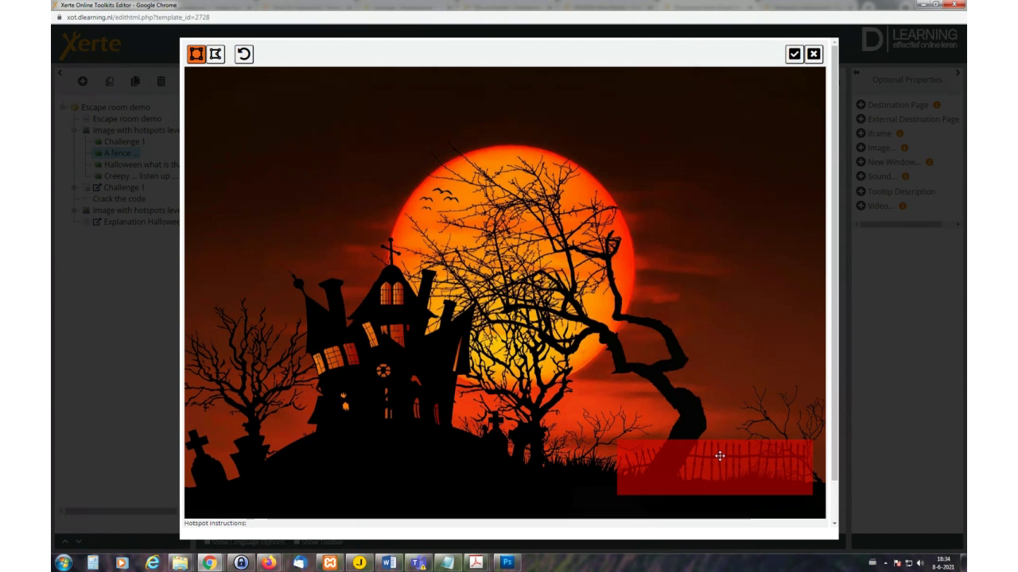
left_click(815, 54)
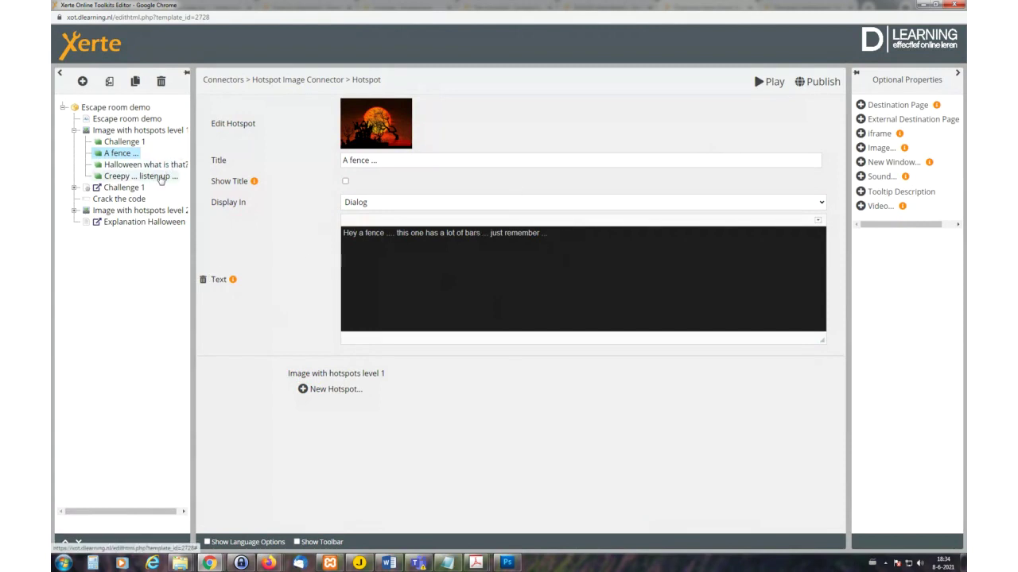
Step: Step through the 'Creepy ... listen up ...' hotspot and Challenge 1 to the 'Crack the code' gap-fill answer |AY|
left_click(161, 176)
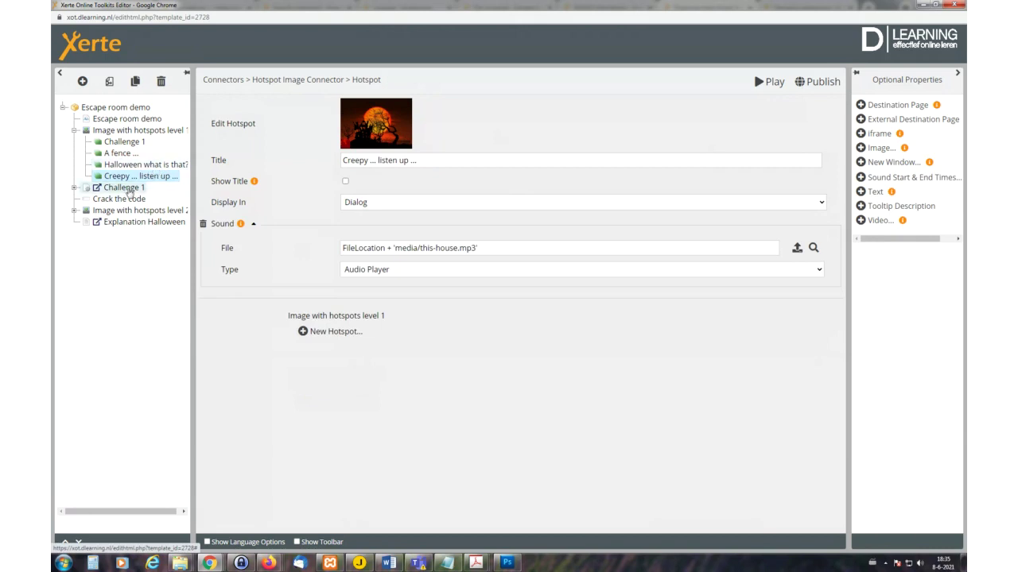
left_click(123, 188)
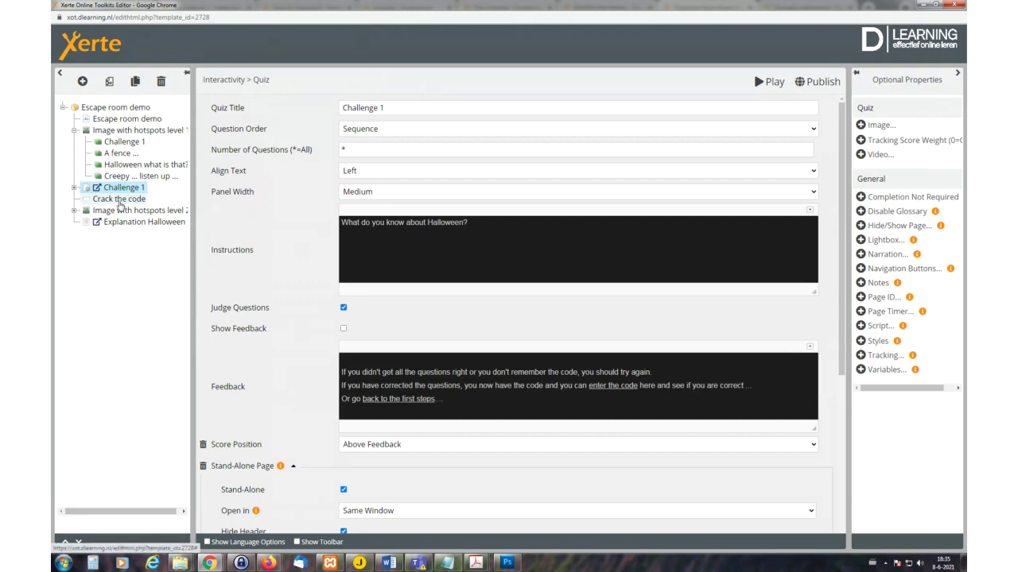
left_click(111, 199)
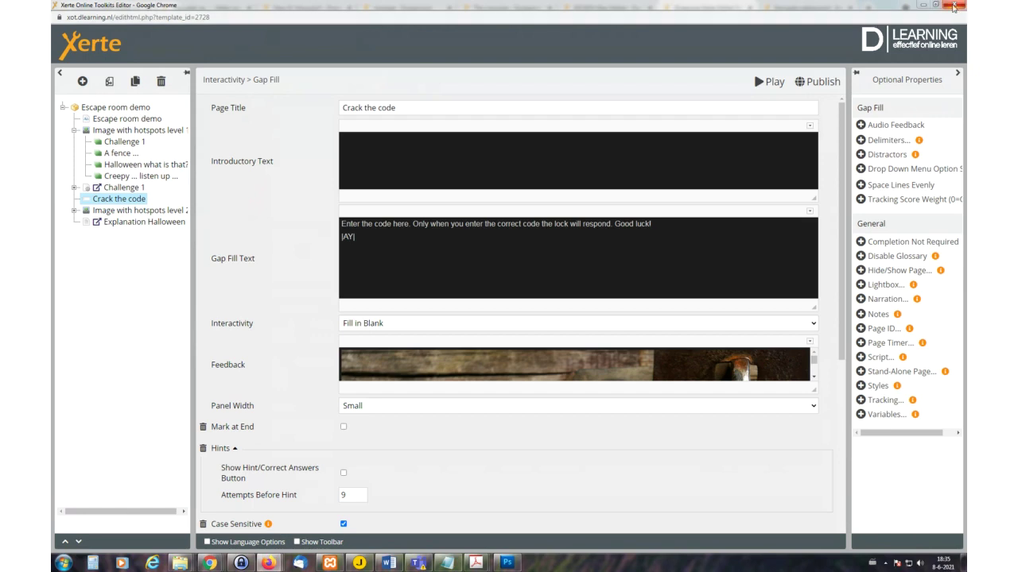
Step: Close the editor and return to presentation slide 6 of 7, 'You wake up ...', after previewing 'Behind the scenes'
left_click(955, 6)
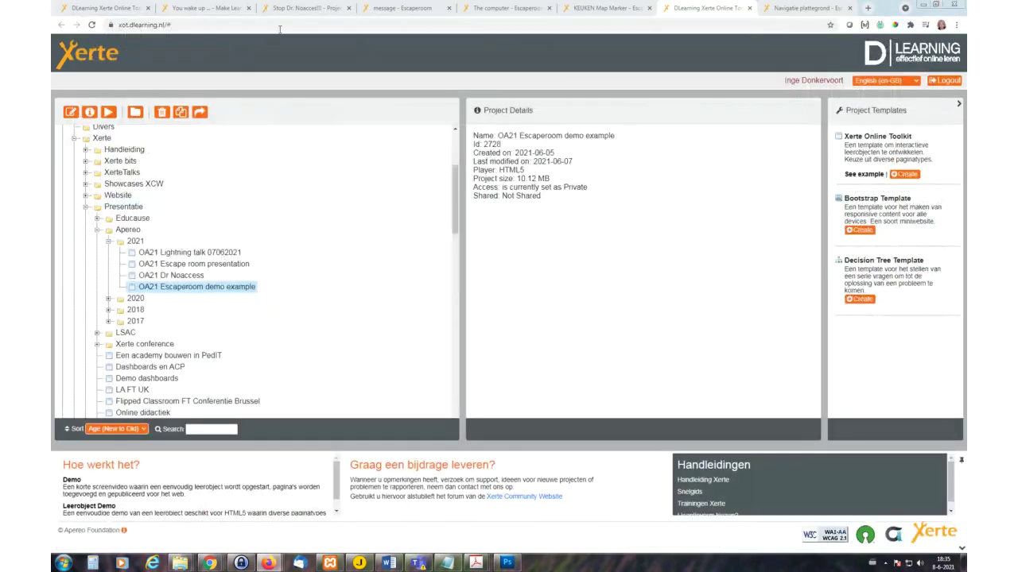
left_click(205, 8)
left_click(911, 521)
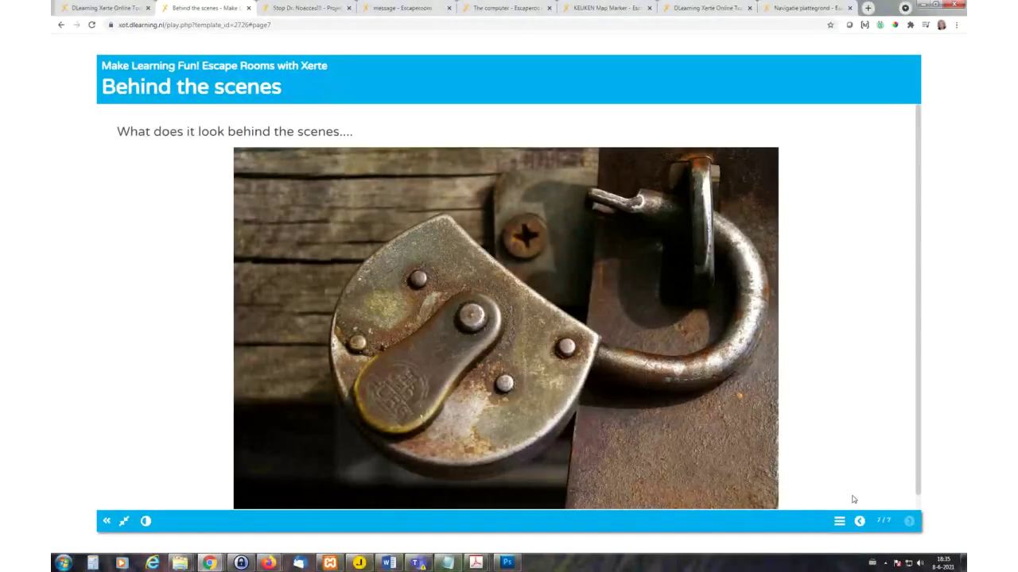
left_click(859, 520)
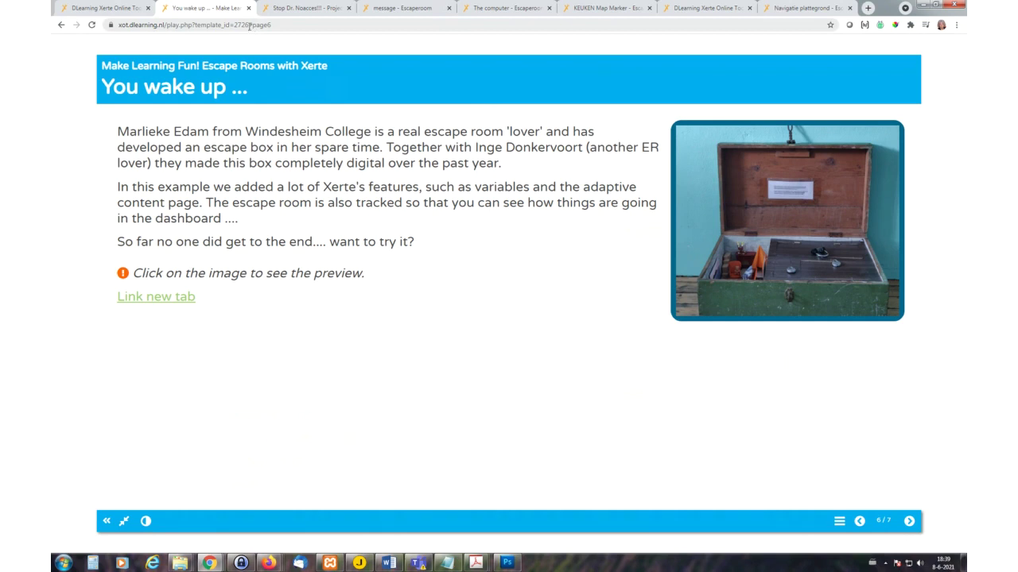
Step: Select the presentation's web address in the browser address bar
left_click_drag(248, 25, 112, 25)
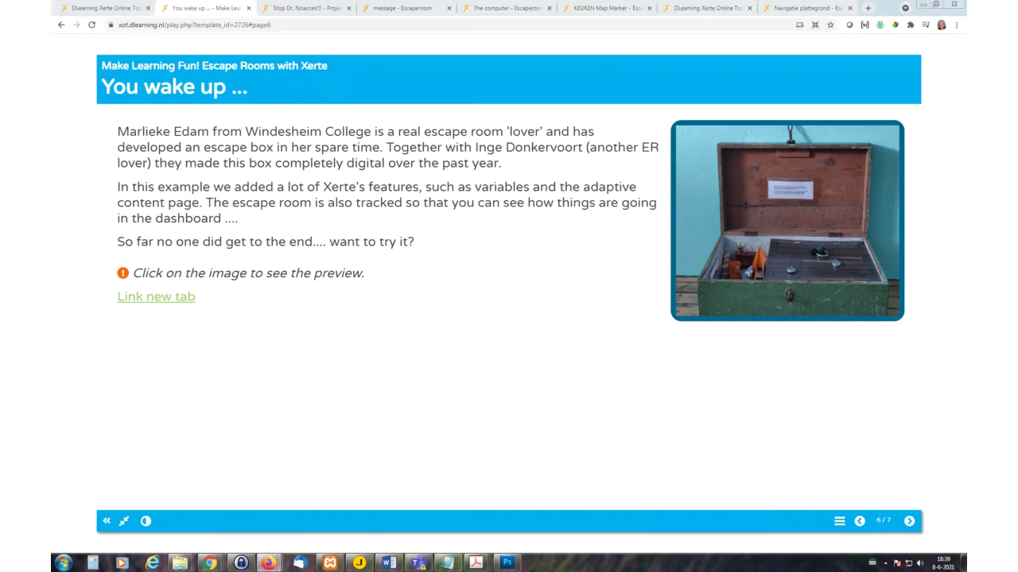